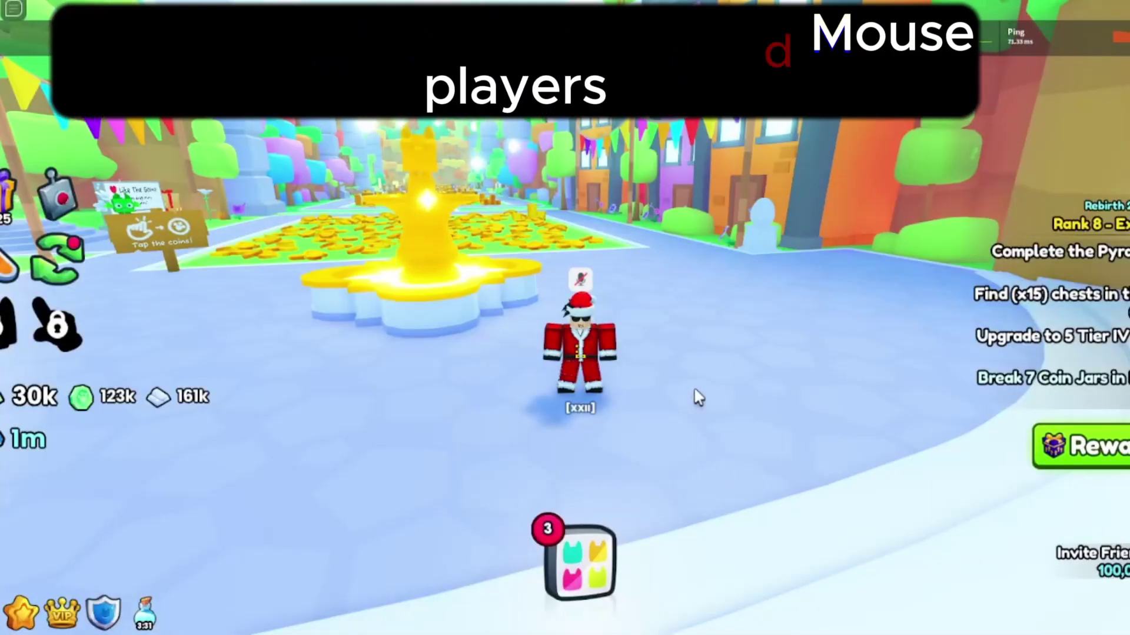
- Walk the Santa avatar back and forth between the egg display and the fountain
key("w")
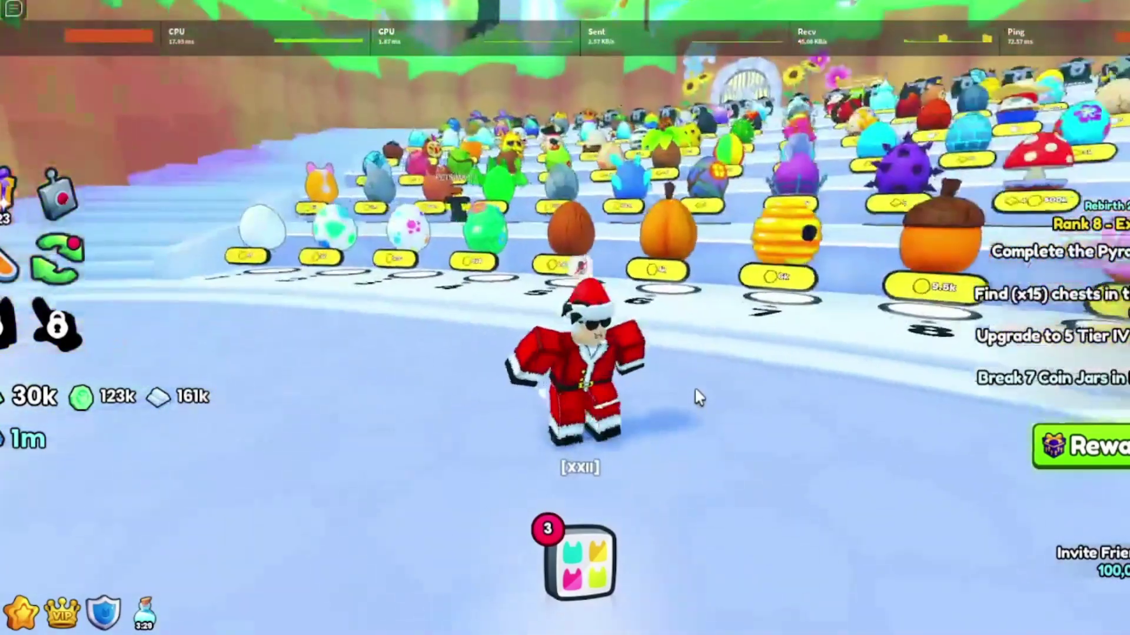
key("s")
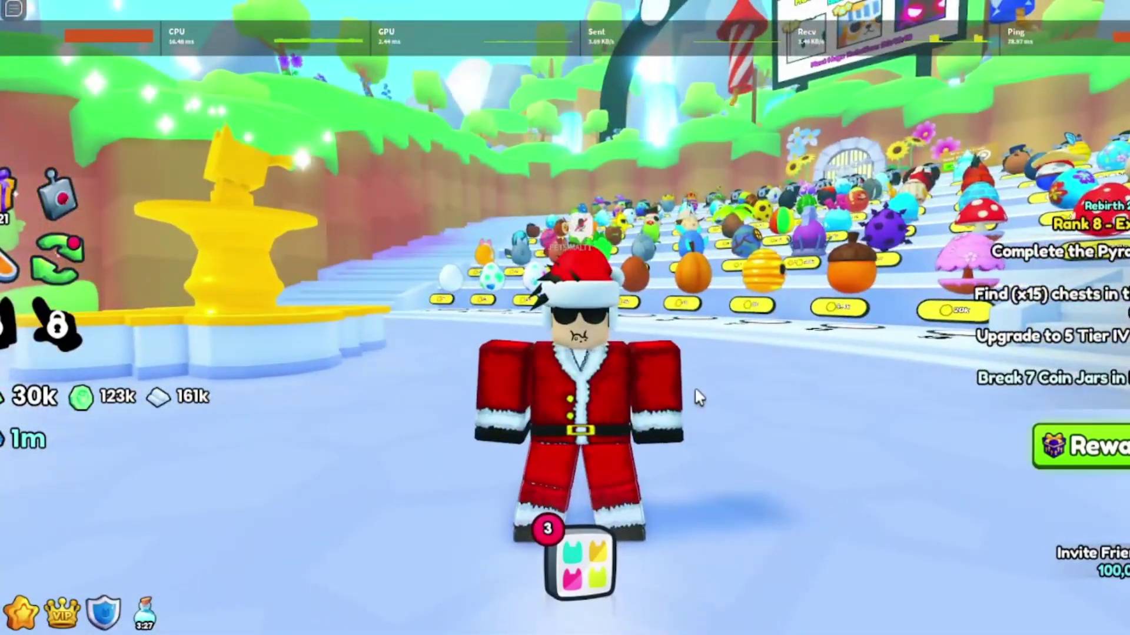
key("s")
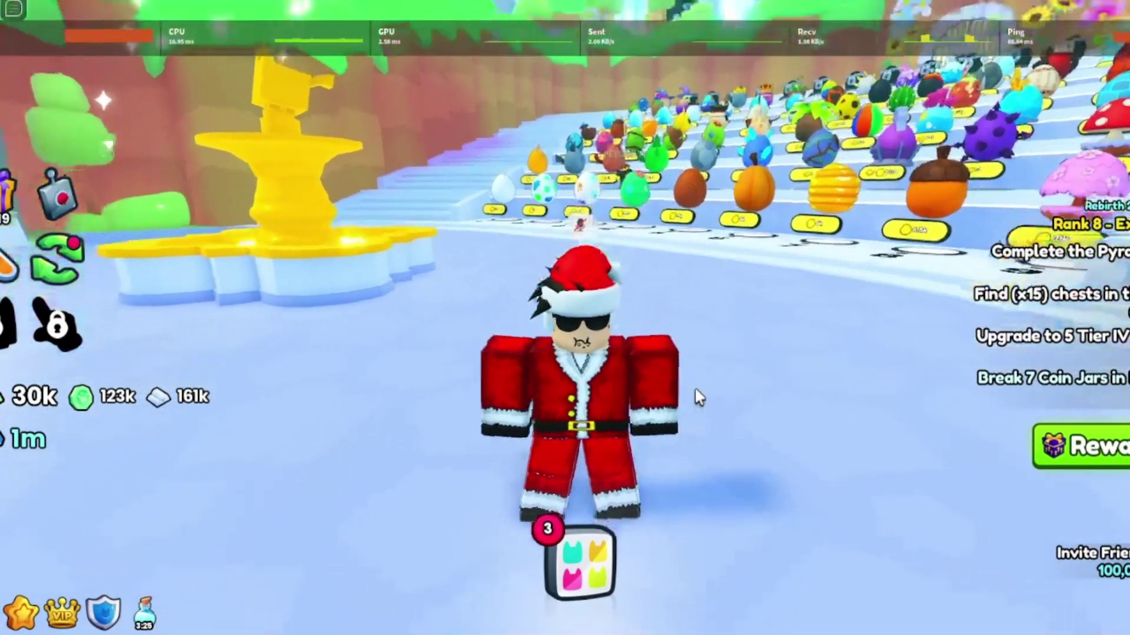
key("w")
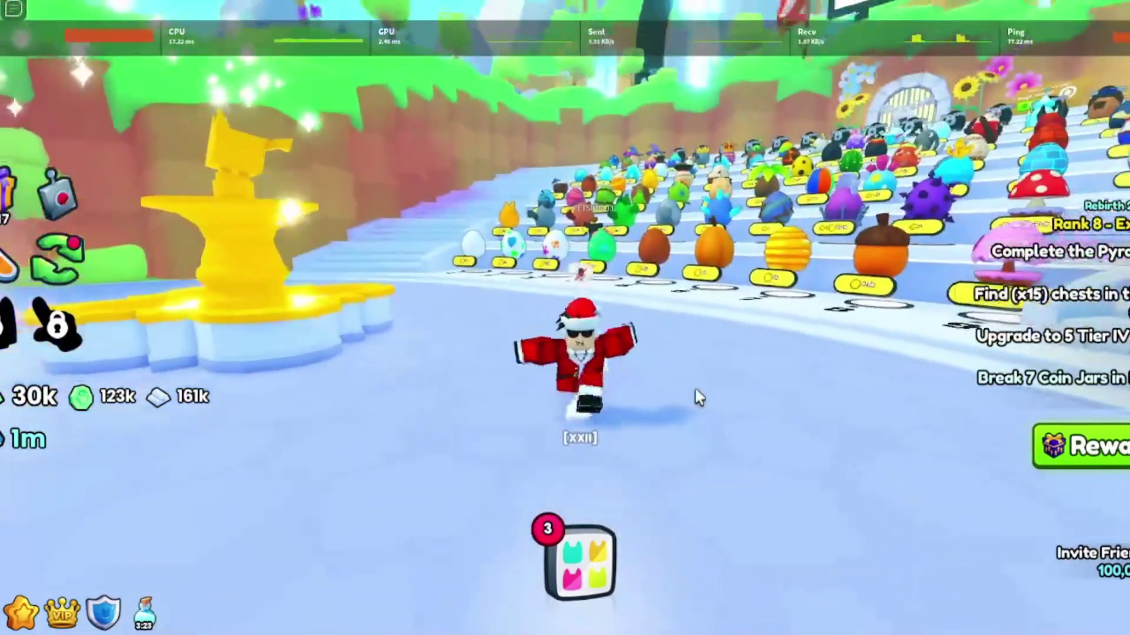
key("s")
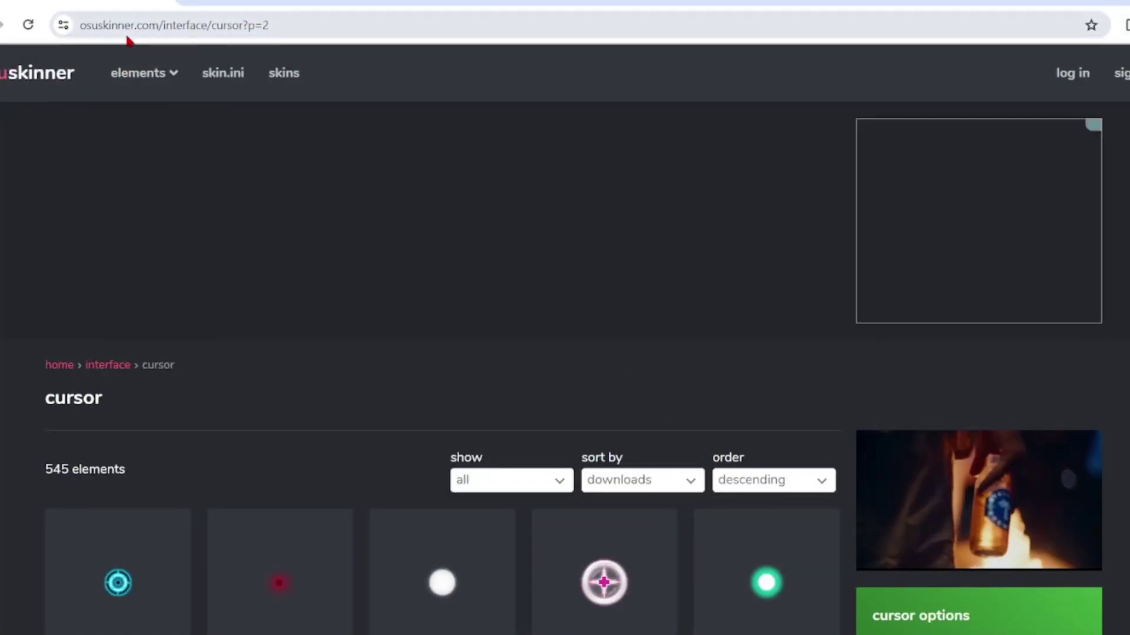
- Scroll down through page 2 of the cursor grid and back up
scroll(135, 177, "down", 2)
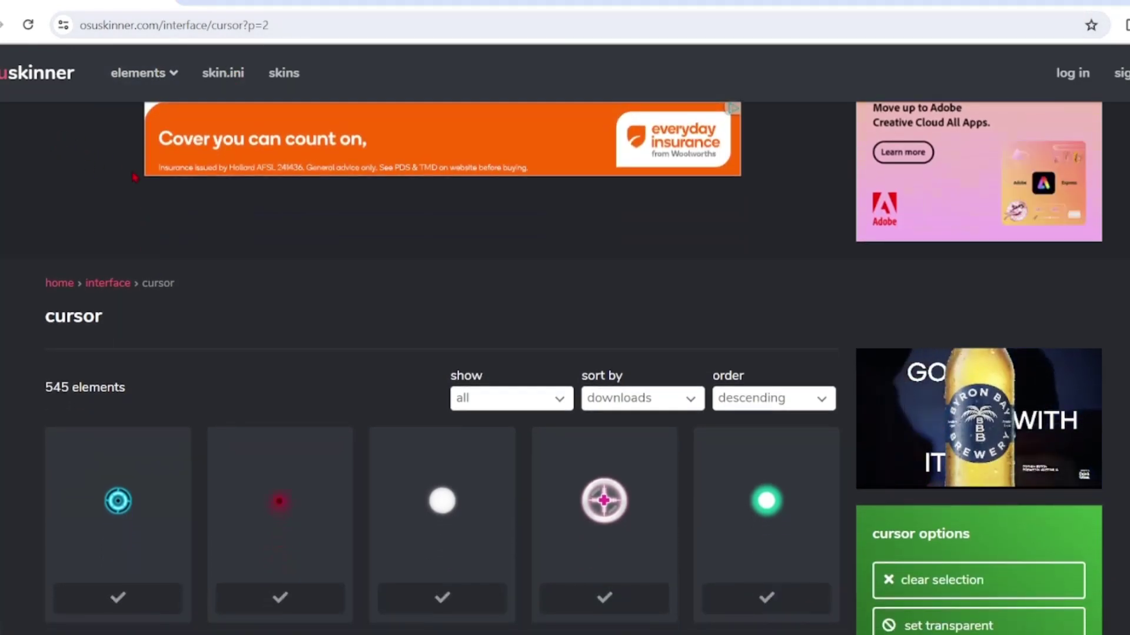
scroll(365, 390, "down", 3)
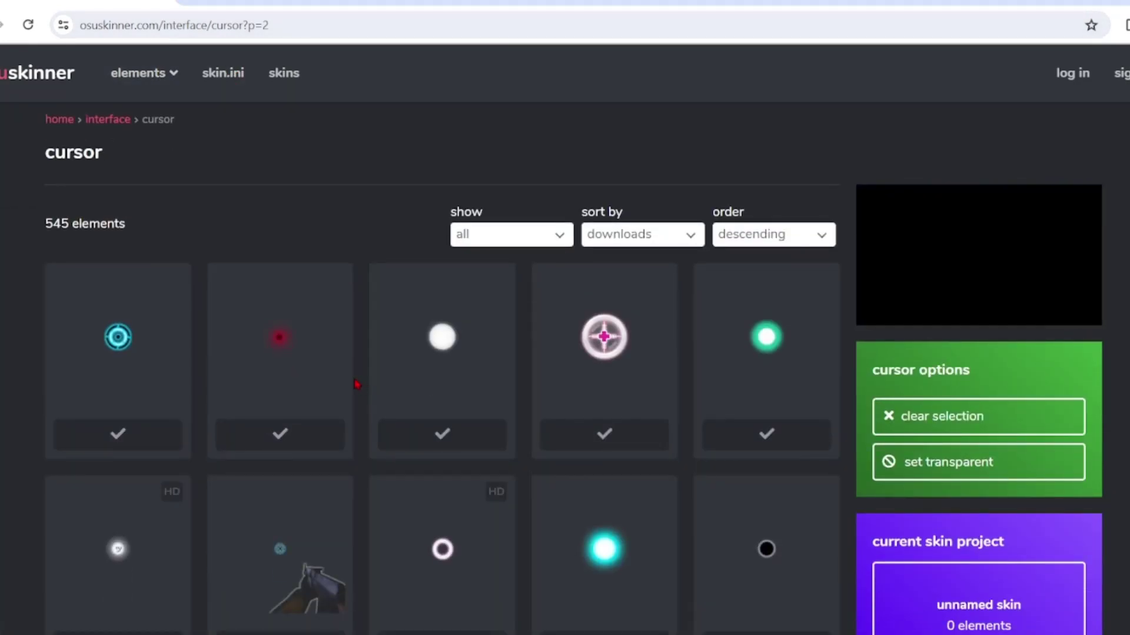
scroll(360, 391, "down", 15)
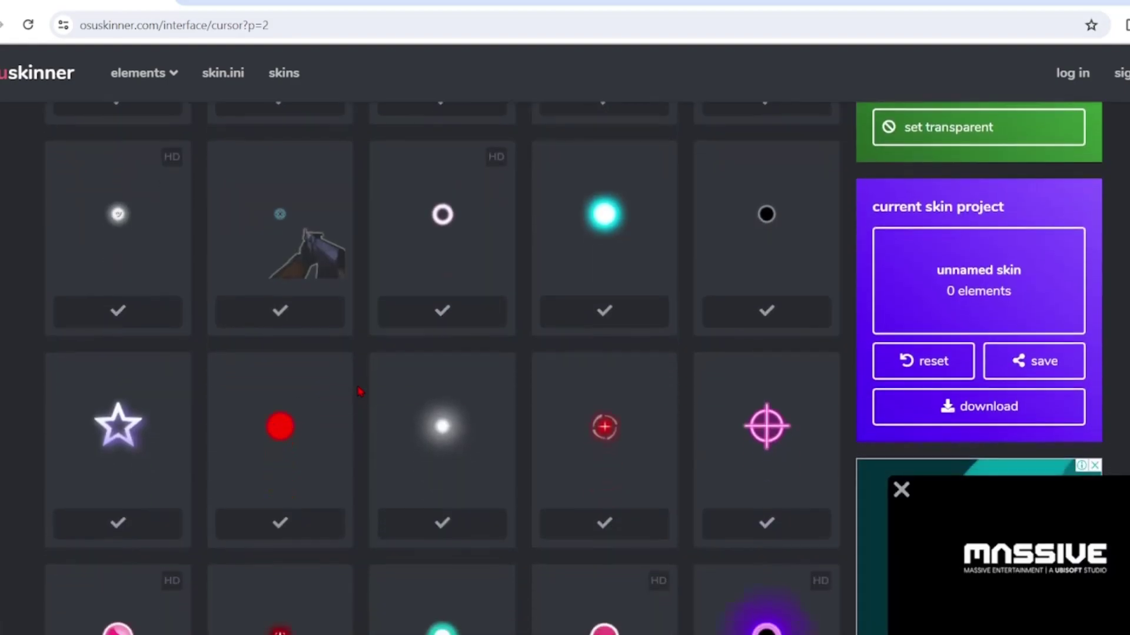
scroll(360, 392, "down", 10)
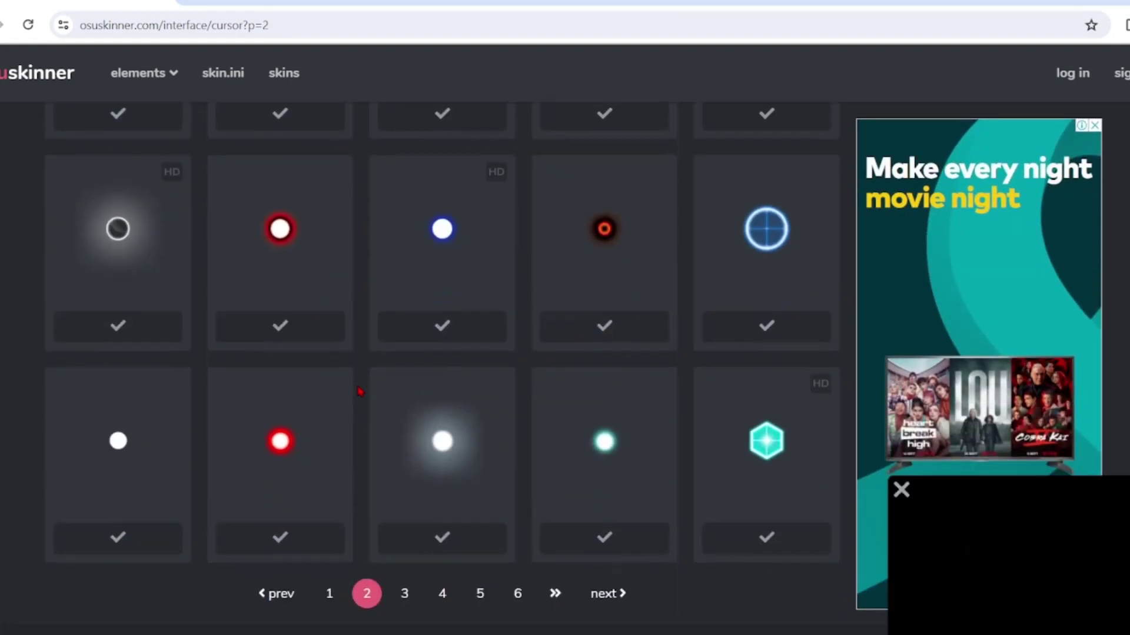
scroll(360, 392, "up", 12)
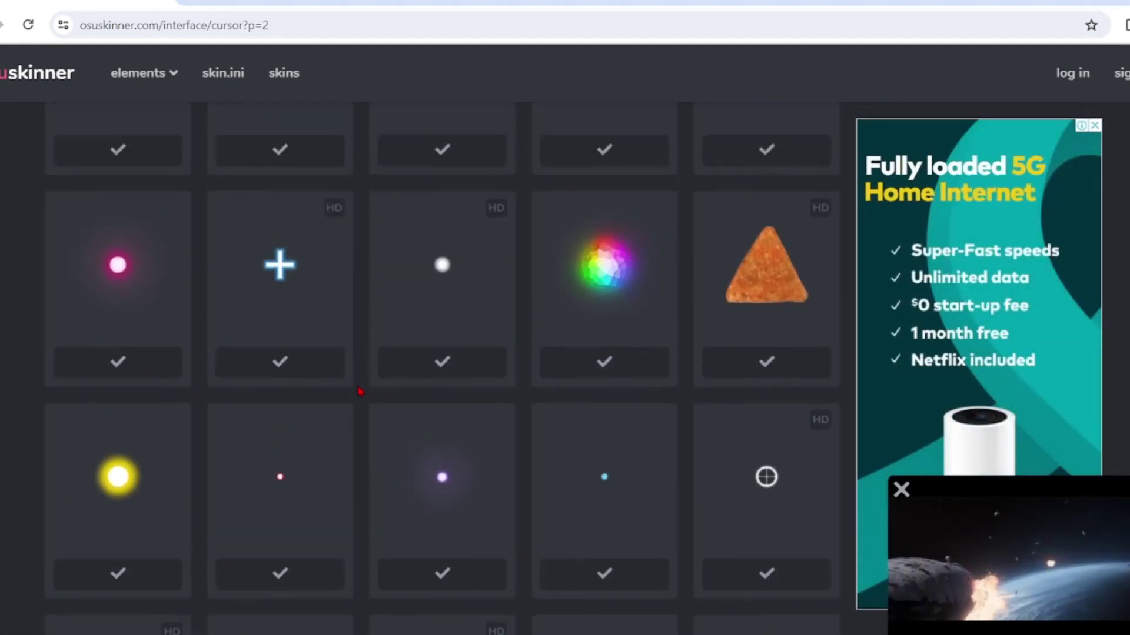
scroll(361, 391, "up", 4)
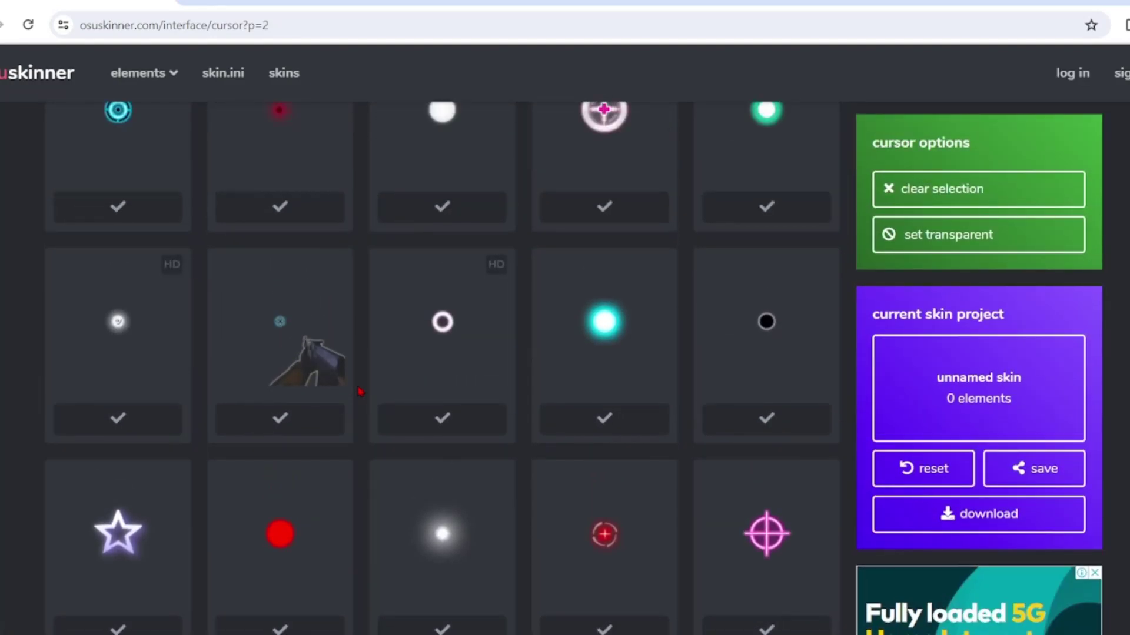
- Open cursor element #46687's page and download its Cursor.zip (13.0 KB)
left_click(116, 322)
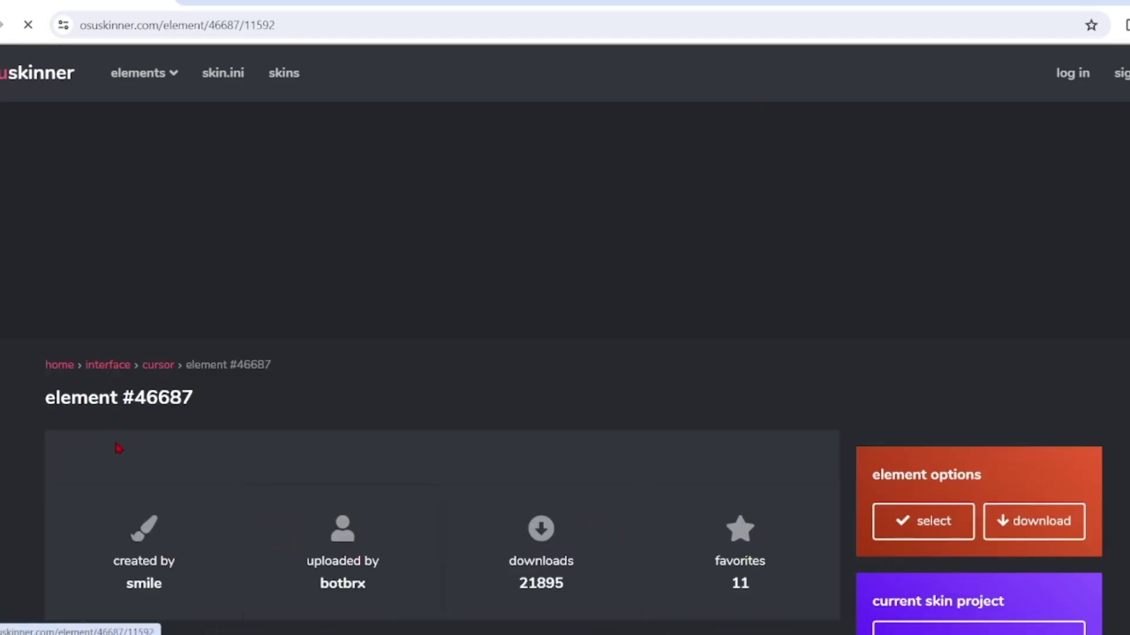
scroll(547, 386, "down", 5)
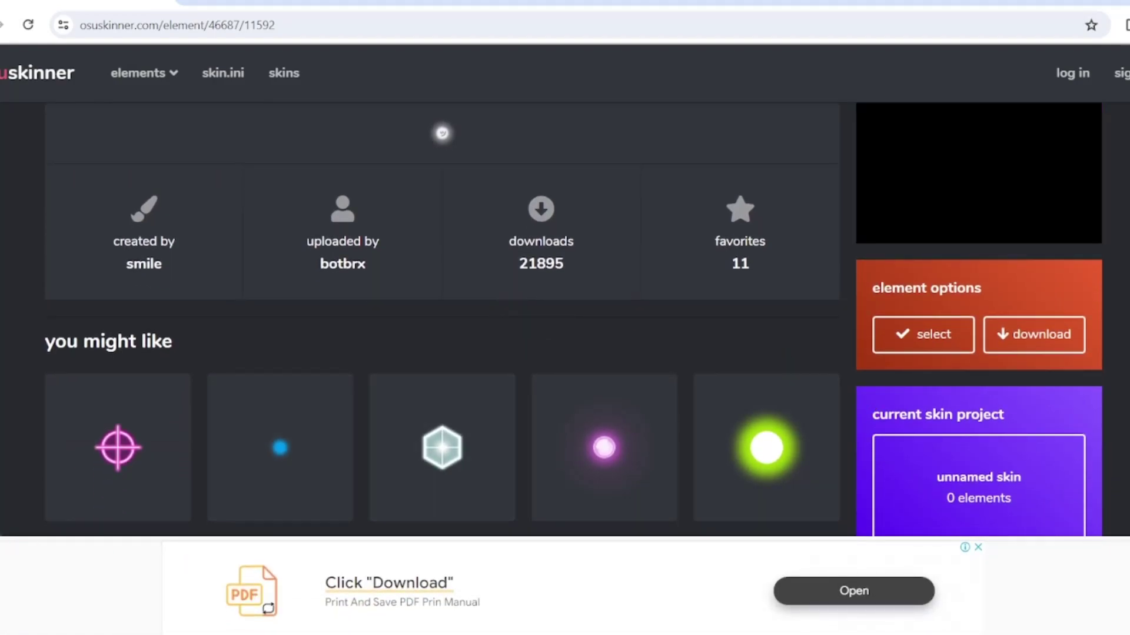
scroll(368, 334, "up", 5)
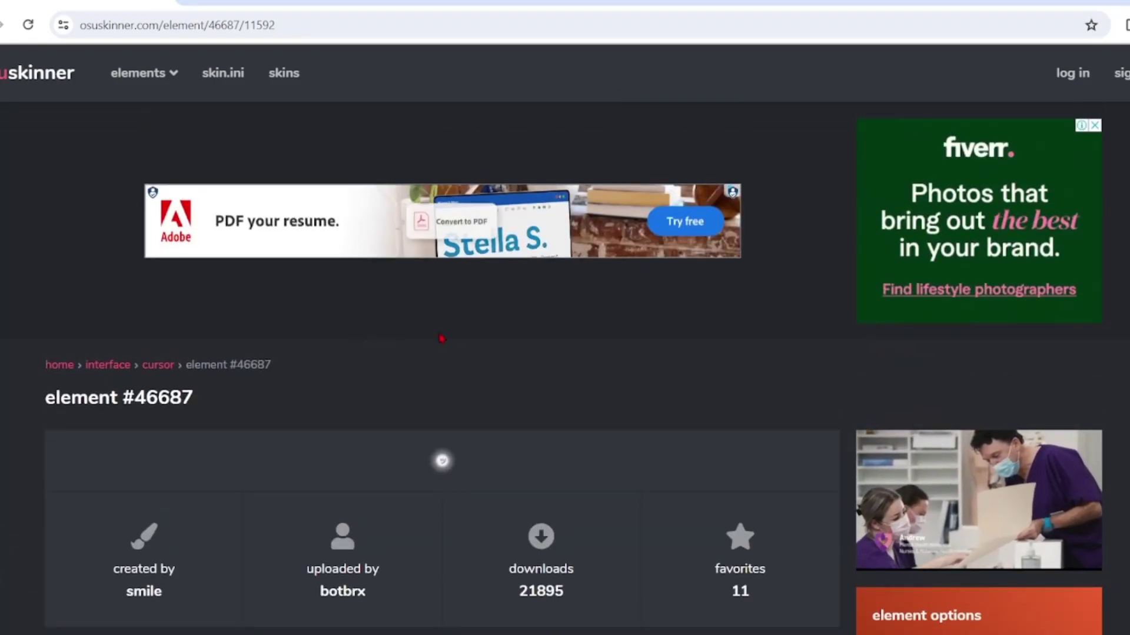
scroll(837, 328, "down", 3)
scroll(864, 368, "down", 2)
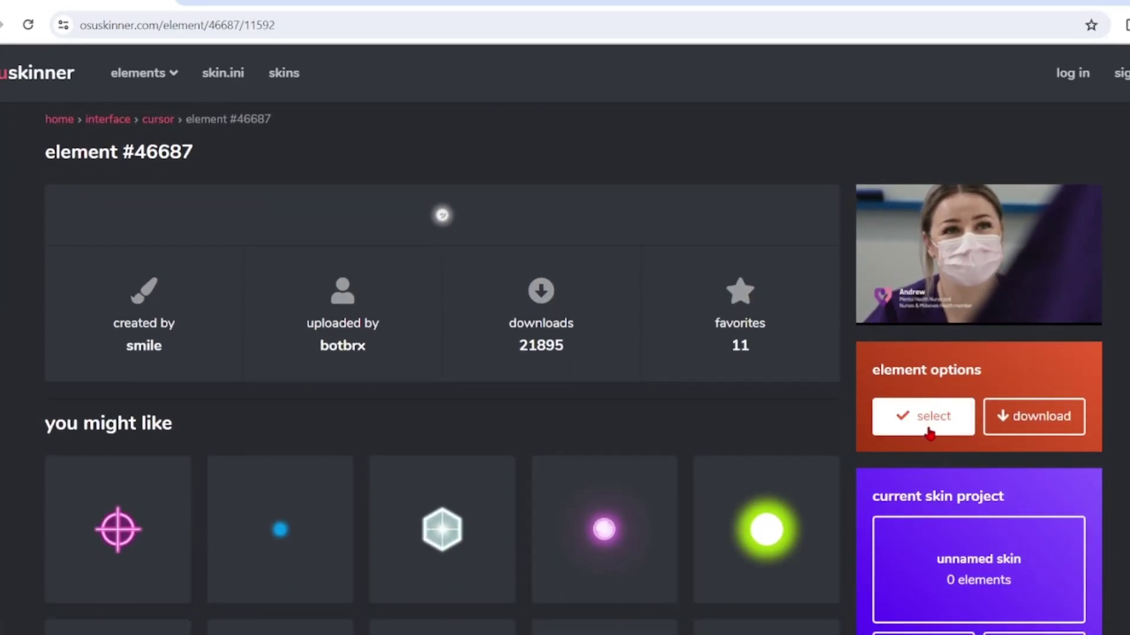
left_click(1034, 423)
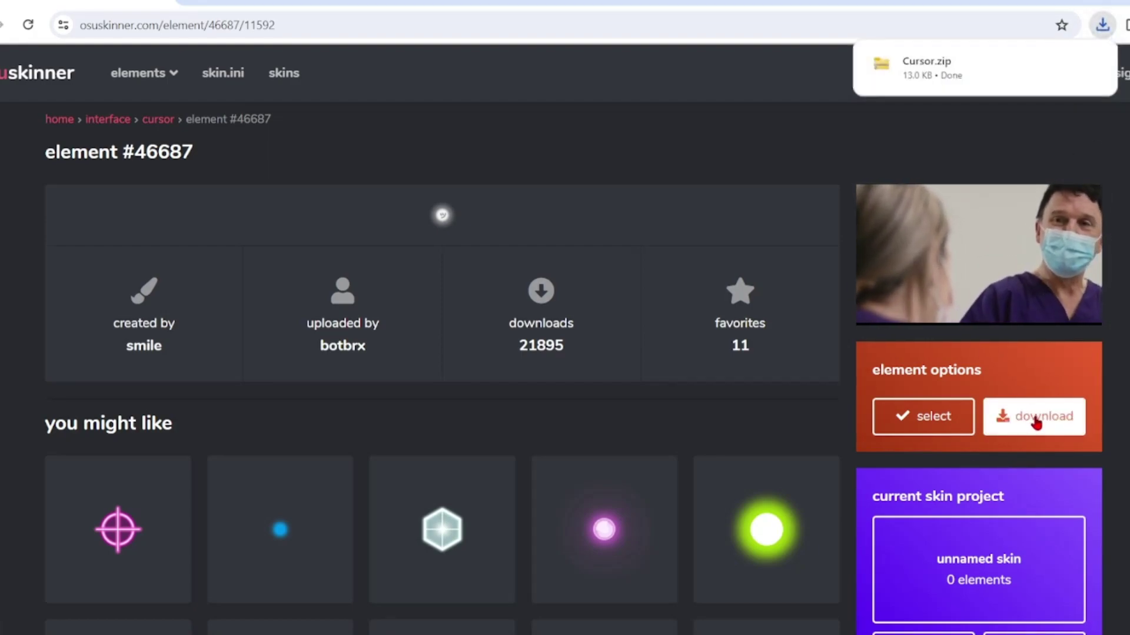
mouse_move(912, 71)
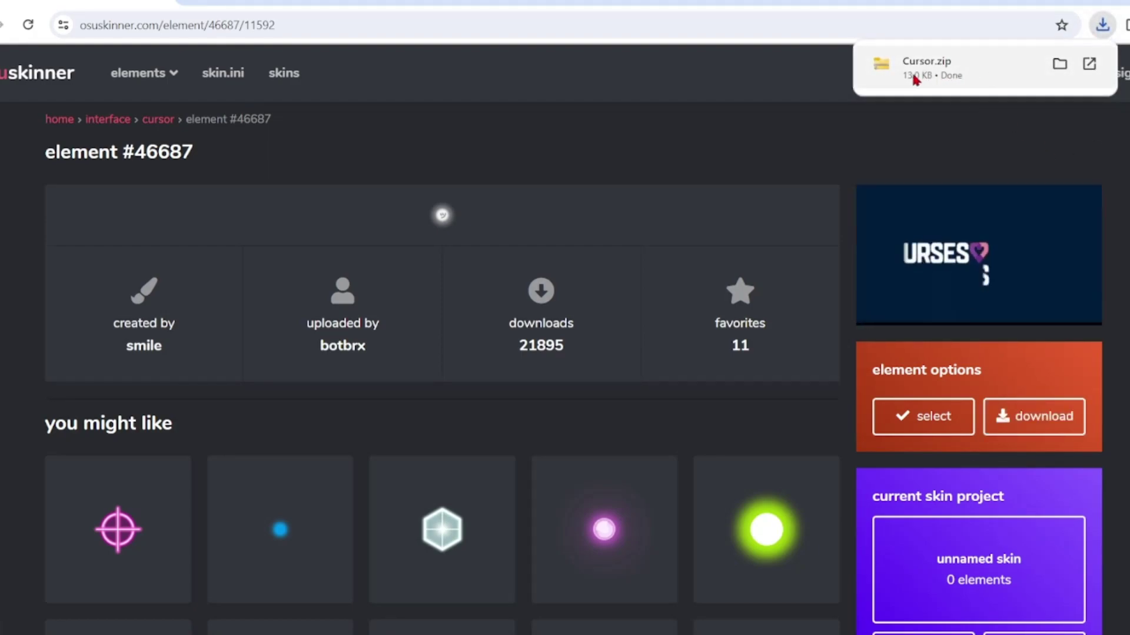
- Open Cursor.zip and display its cursor and cursor@2x images as large icons
left_click(1089, 64)
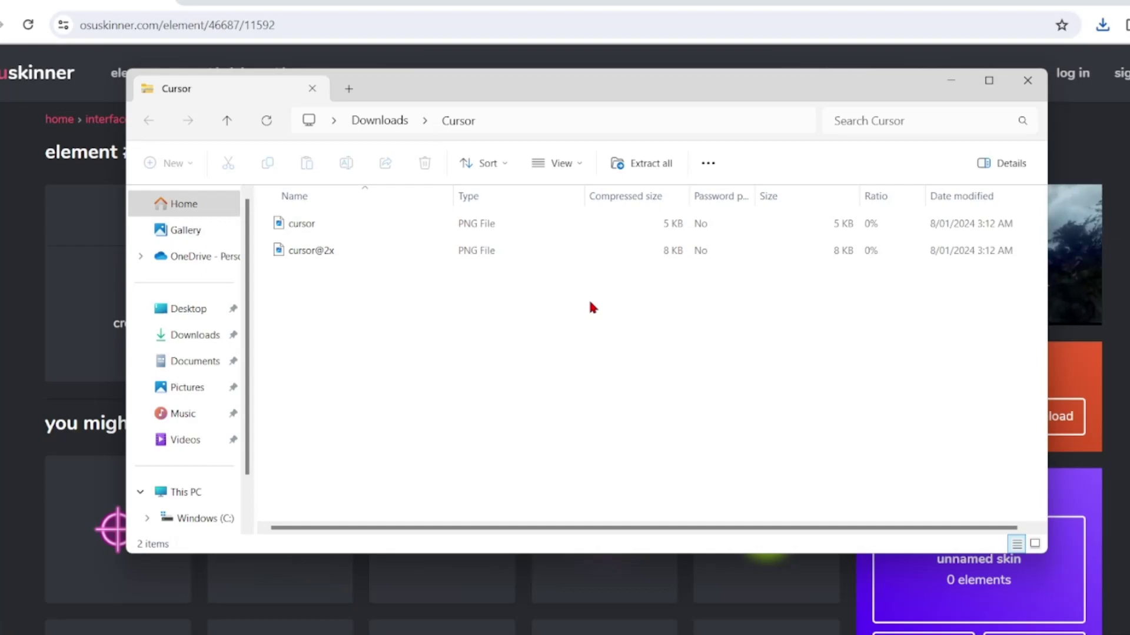
left_click(1034, 544)
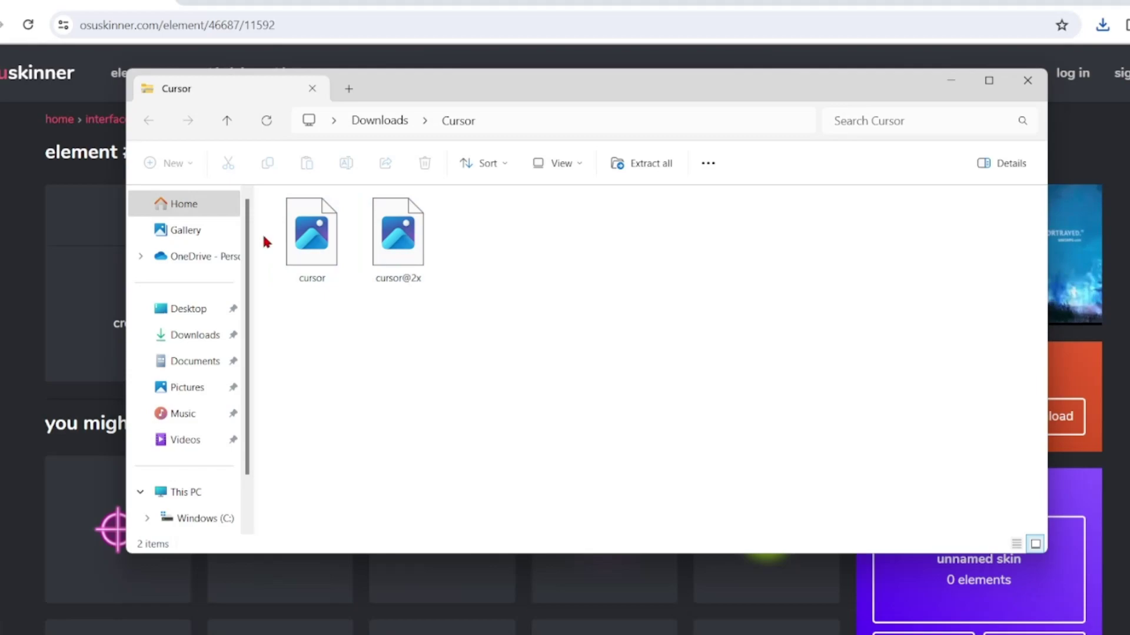
- Permanently delete cursor@2x from the Cursor archive
right_click(397, 237)
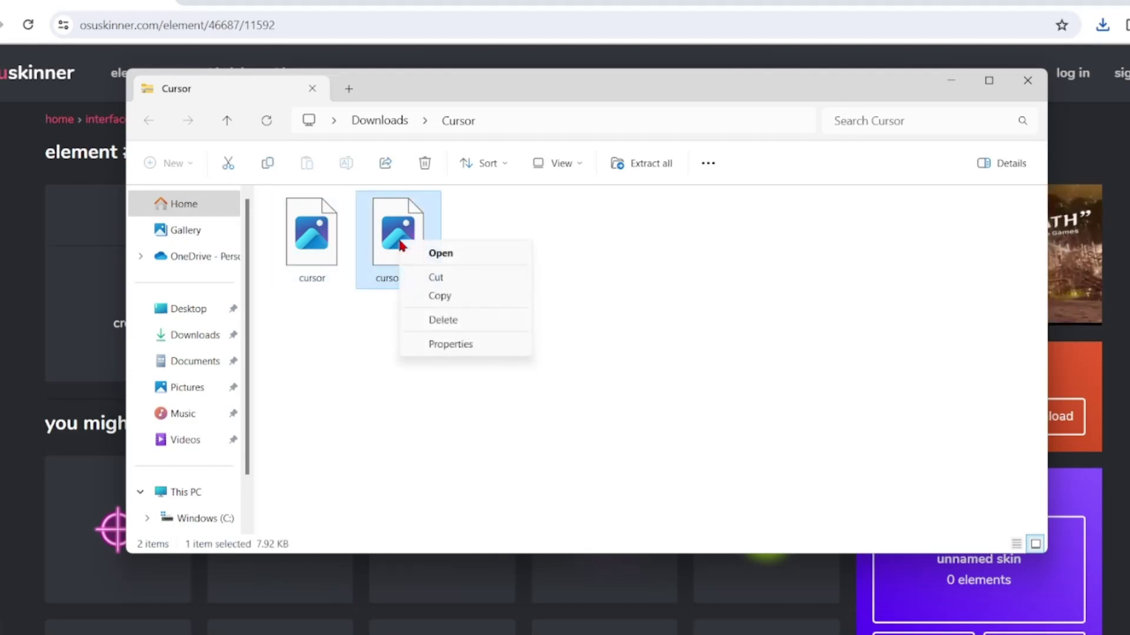
left_click(442, 321)
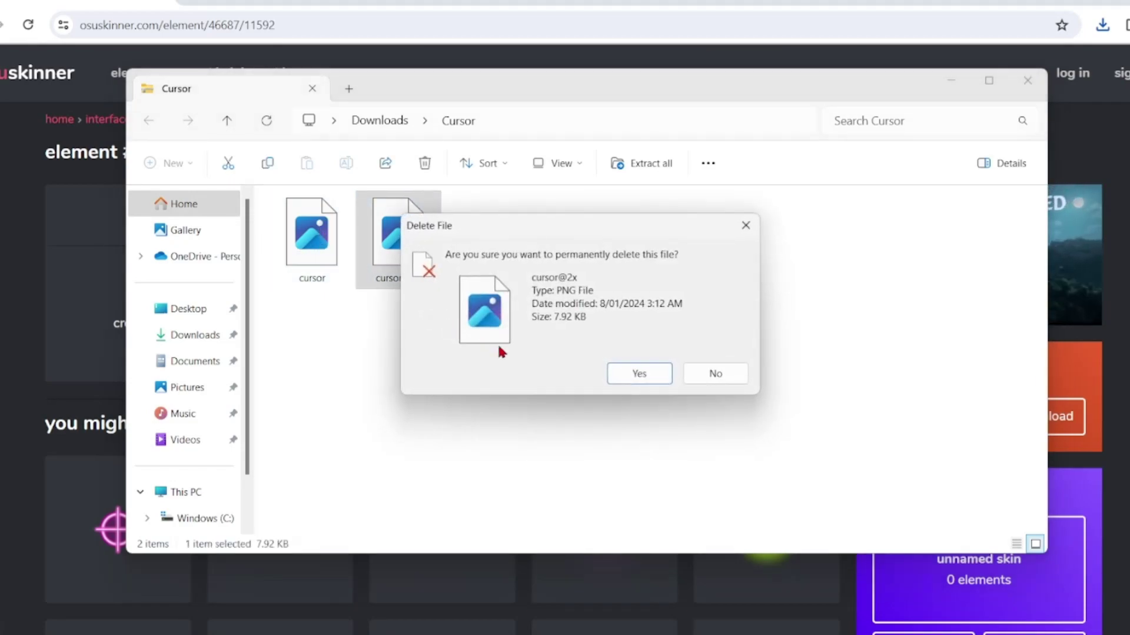
left_click(643, 384)
- Select and copy the remaining cursor image in the archive
left_click(324, 262)
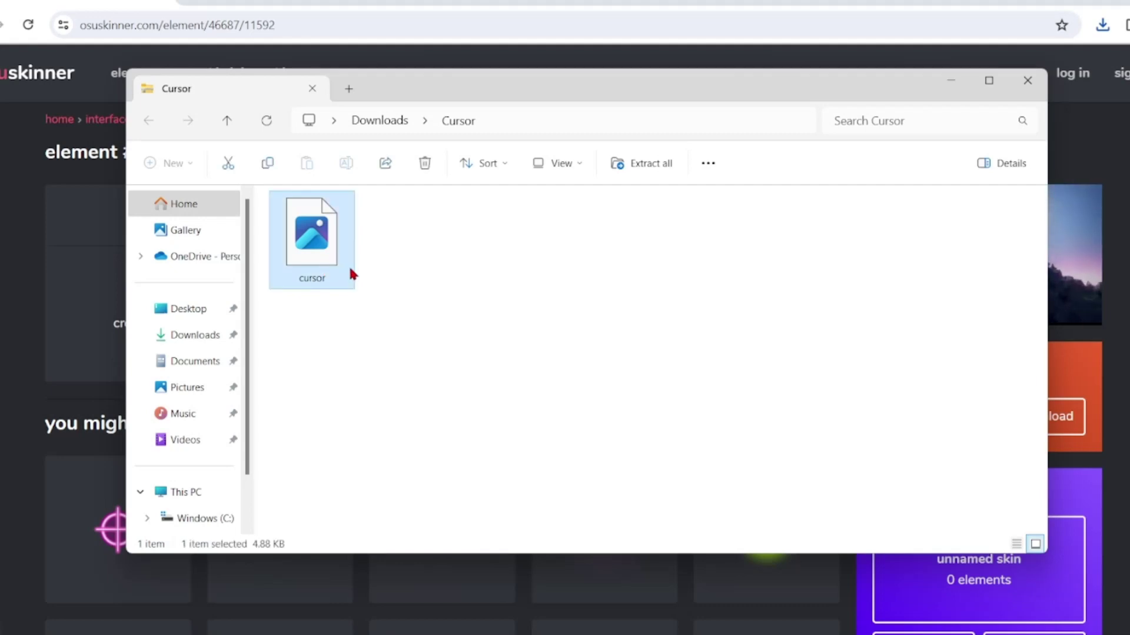
right_click(329, 222)
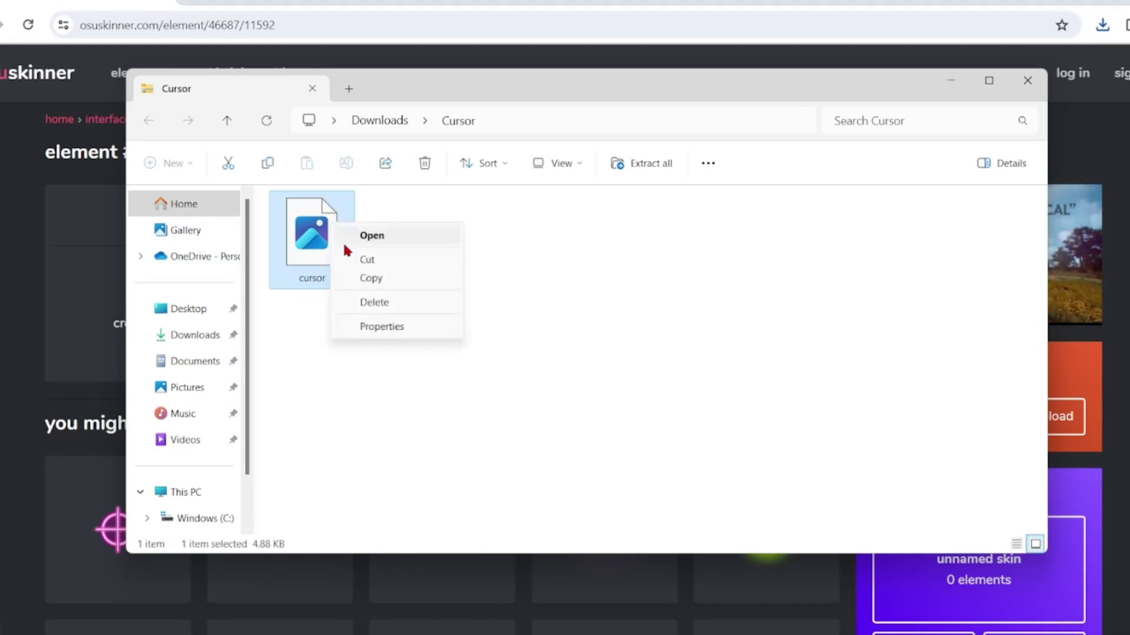
left_click(379, 278)
left_click(412, 257)
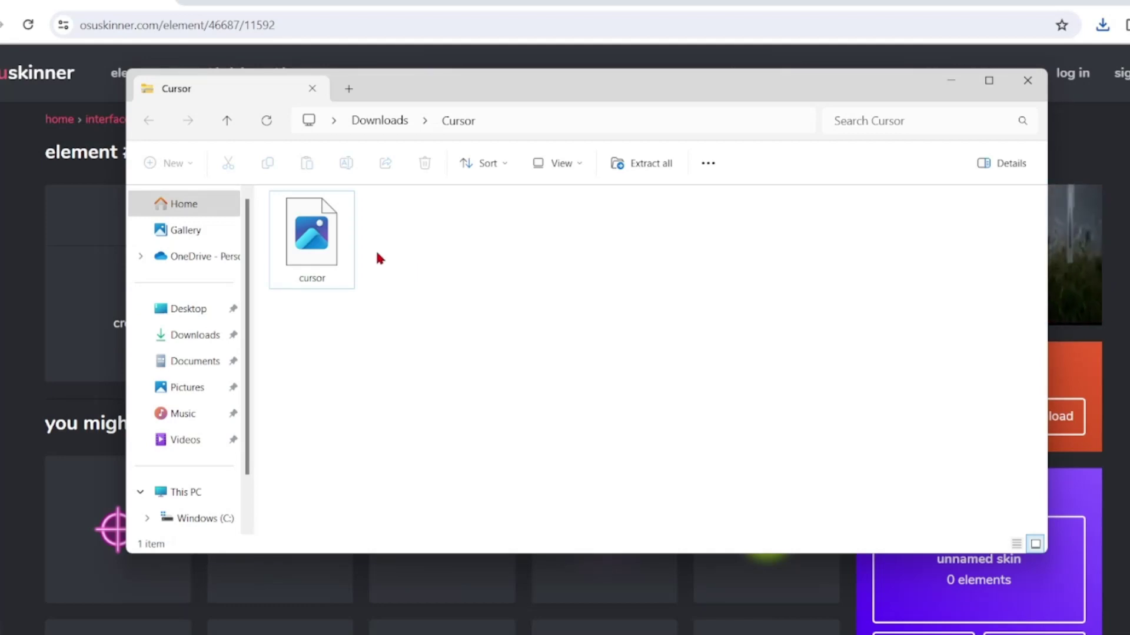
right_click(439, 259)
left_click(410, 262)
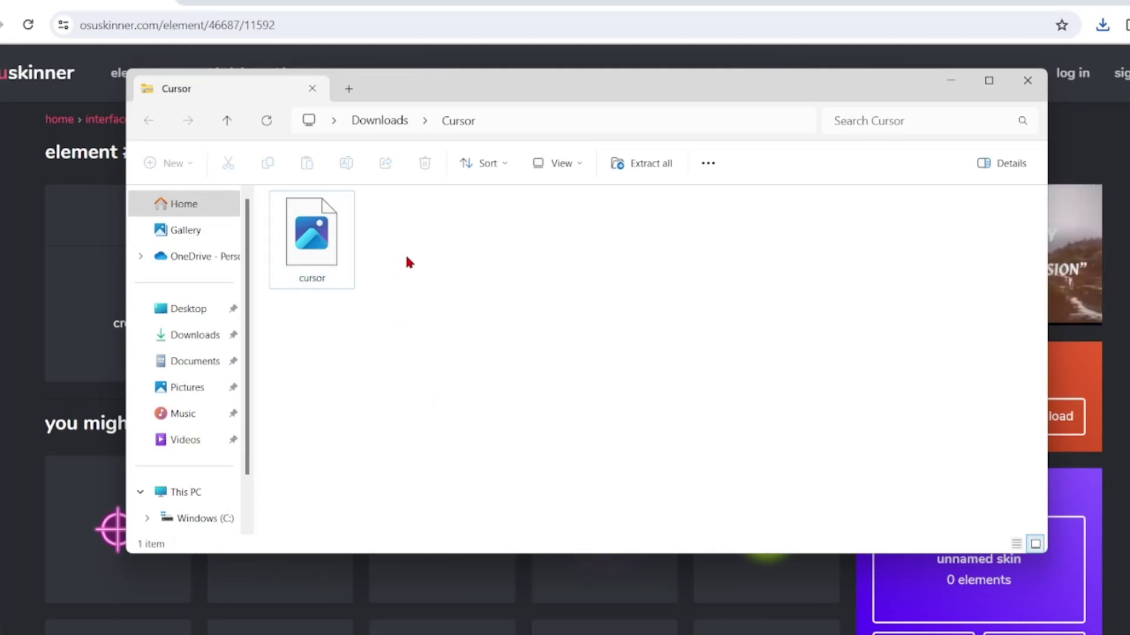
- Copy the cursor image again, then start Extract All on Cursor.zip
right_click(335, 242)
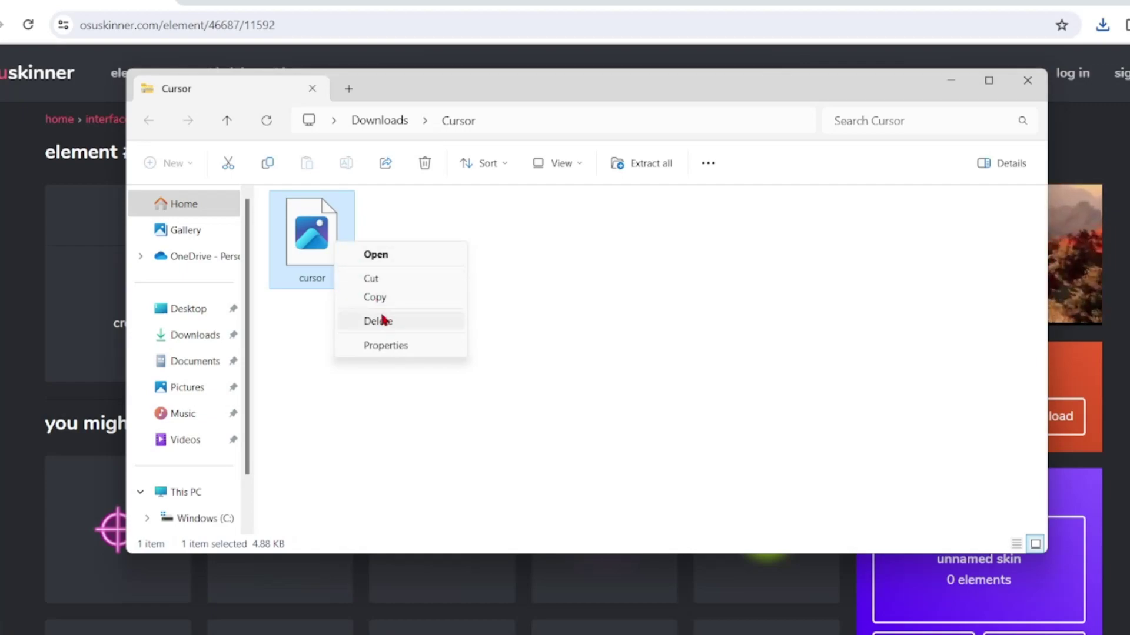
left_click(323, 281)
right_click(316, 273)
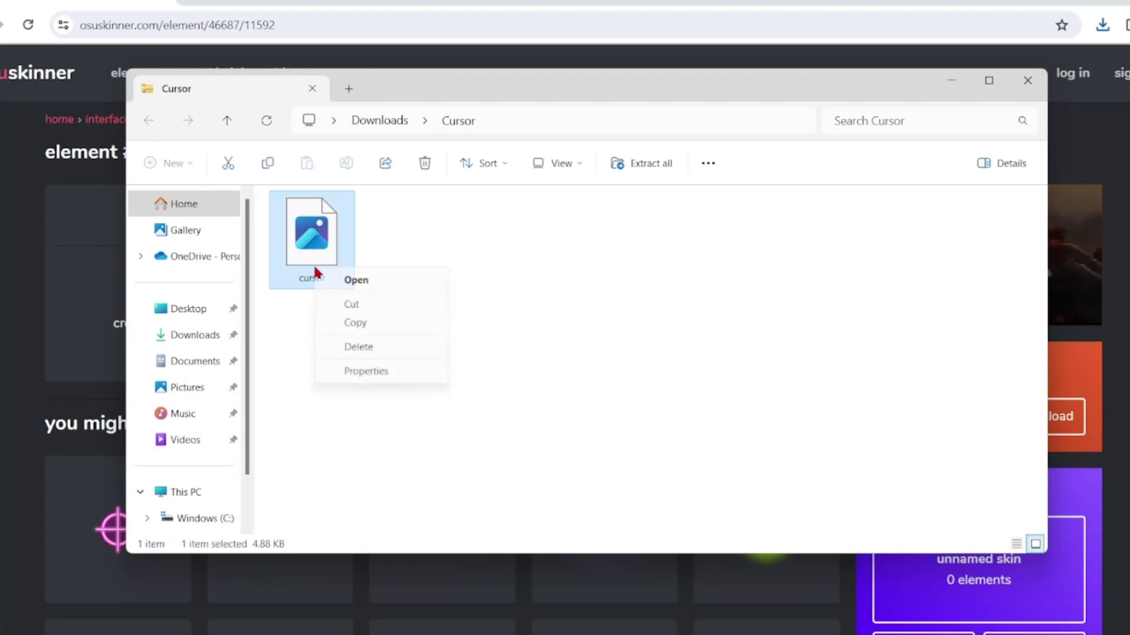
left_click(380, 329)
right_click(409, 253)
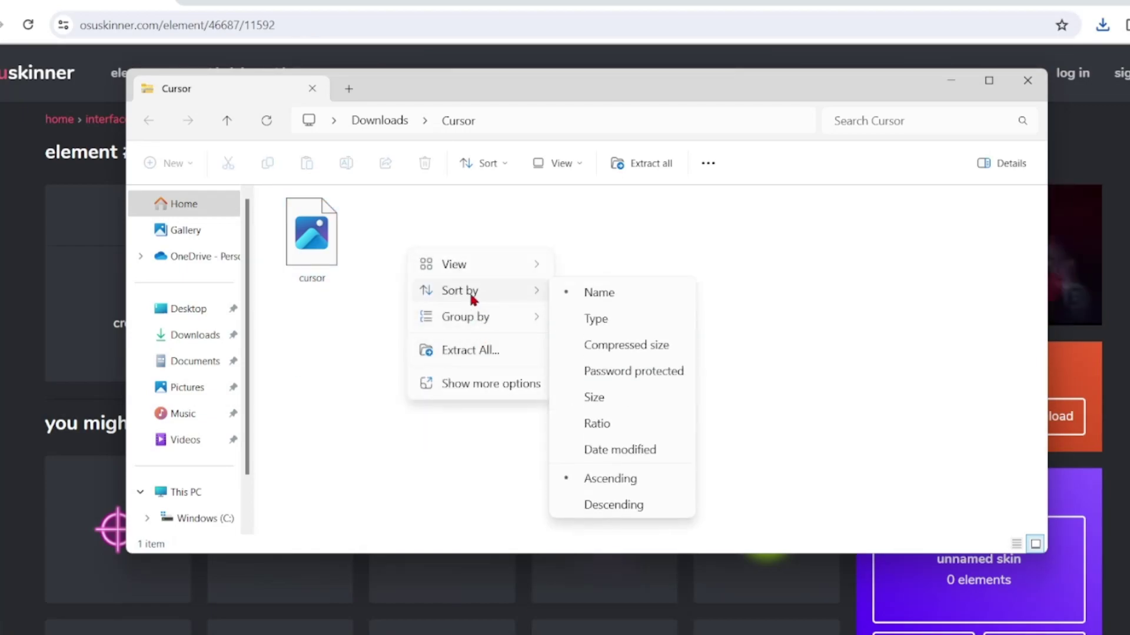
left_click(339, 231)
left_click(407, 261)
right_click(312, 243)
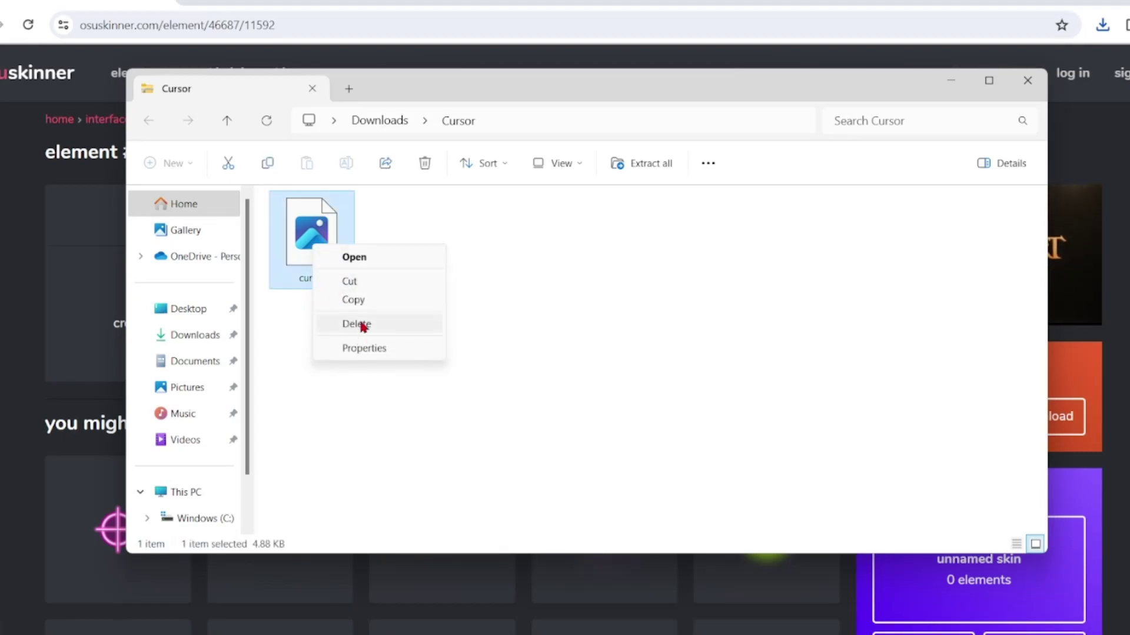
left_click(449, 238)
right_click(399, 259)
left_click(450, 358)
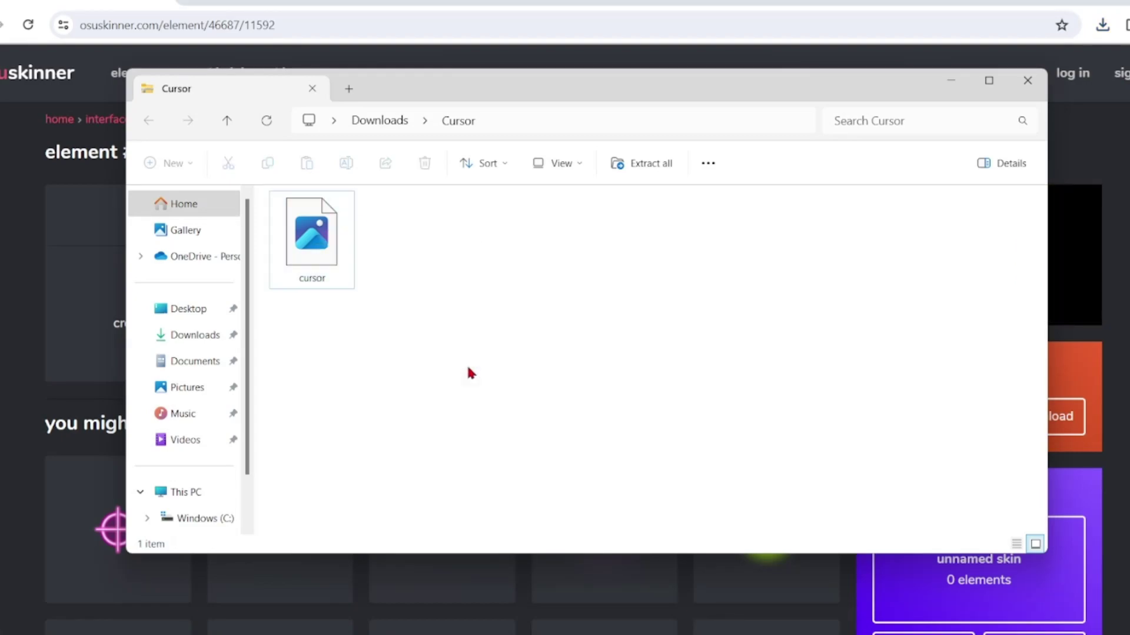
- Extract Cursor.zip to a Downloads Cursor folder, show it as large icons, and select the cursor image
left_click(710, 481)
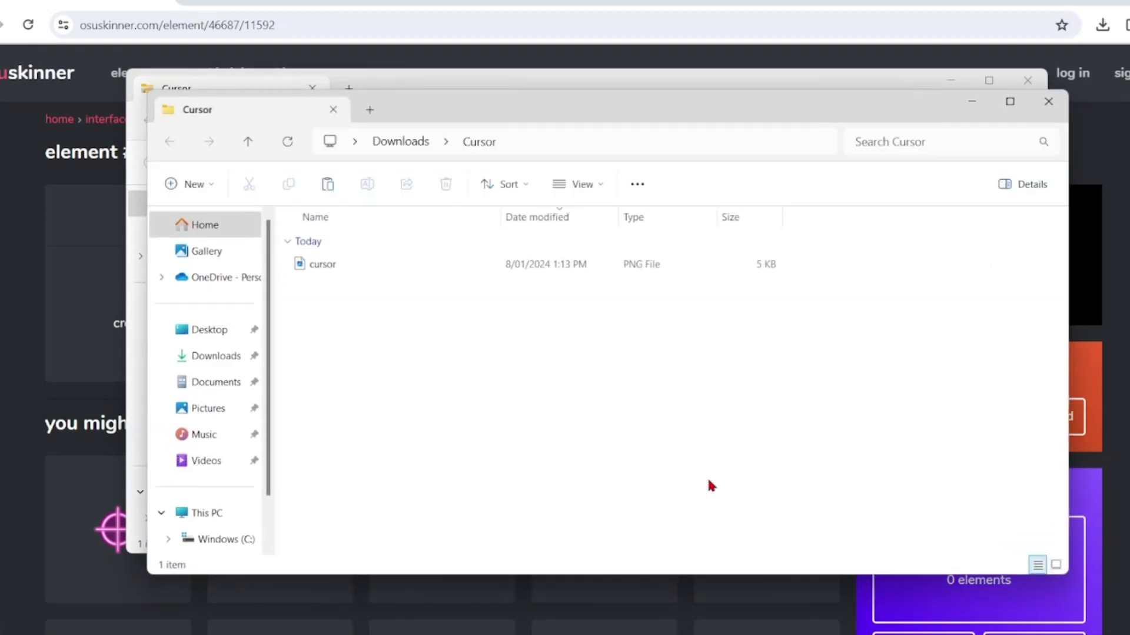
left_click(347, 267)
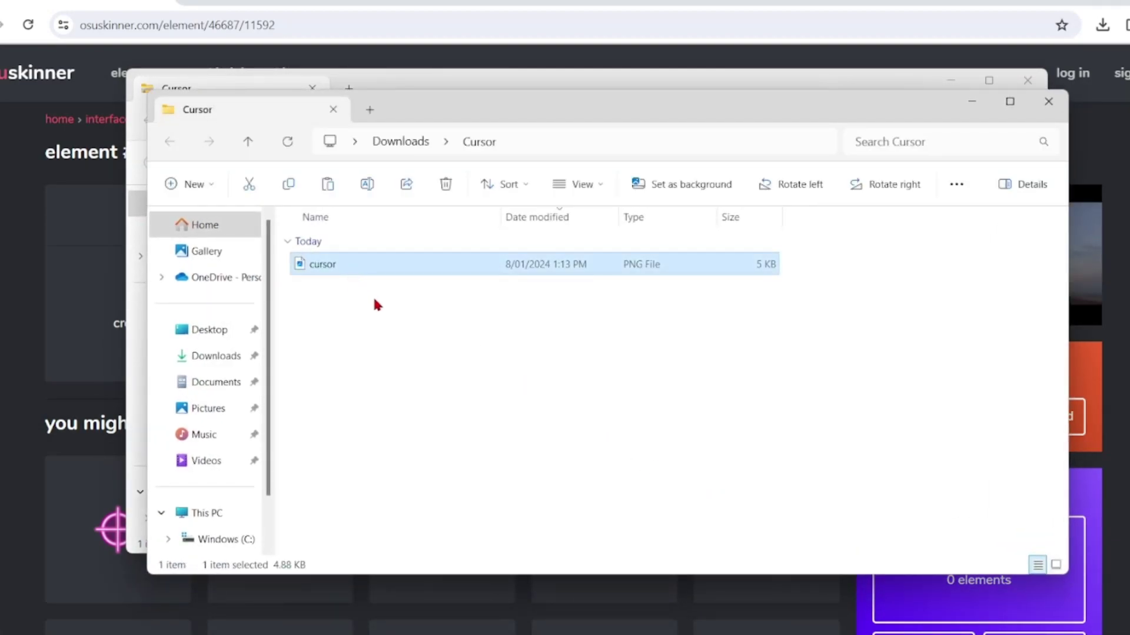
left_click(1056, 565)
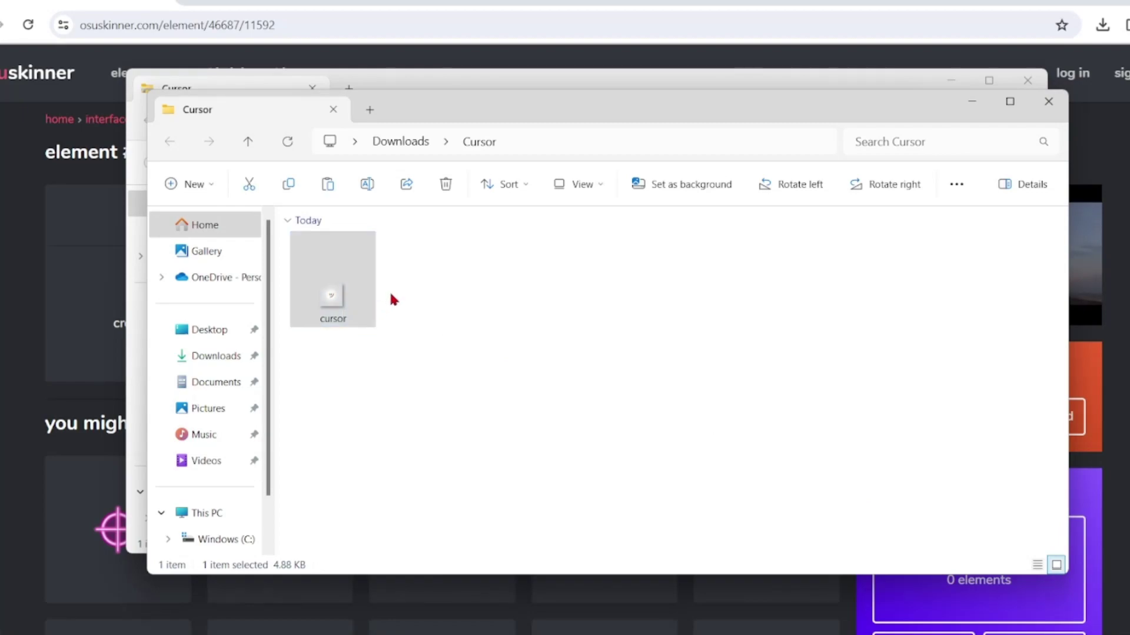
left_click(539, 87)
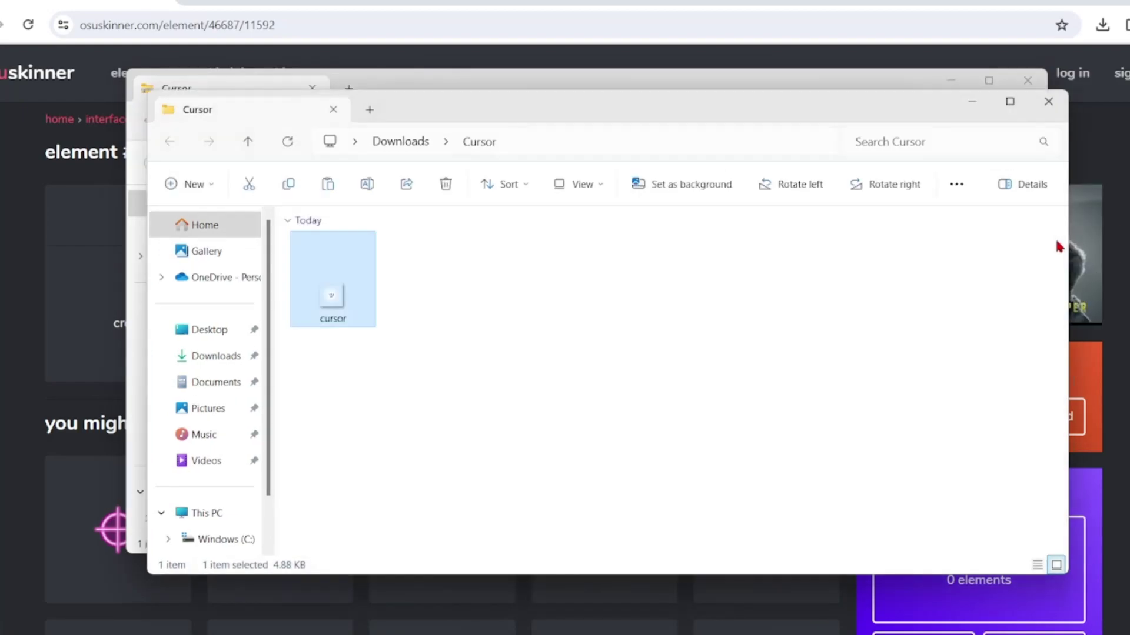
left_click(498, 319)
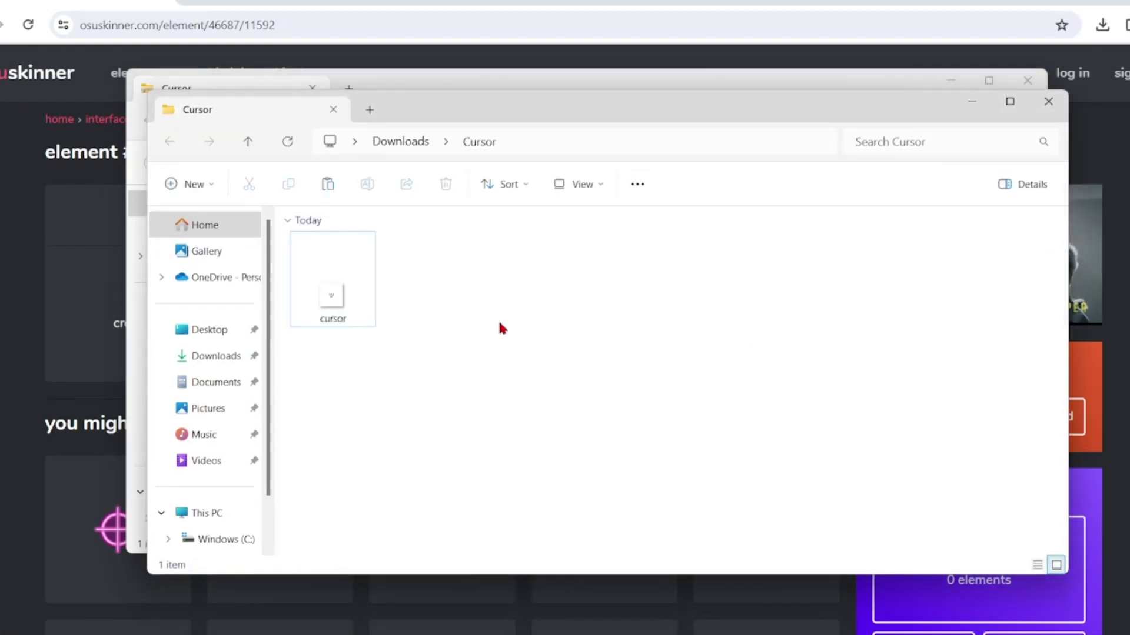
left_click(336, 303)
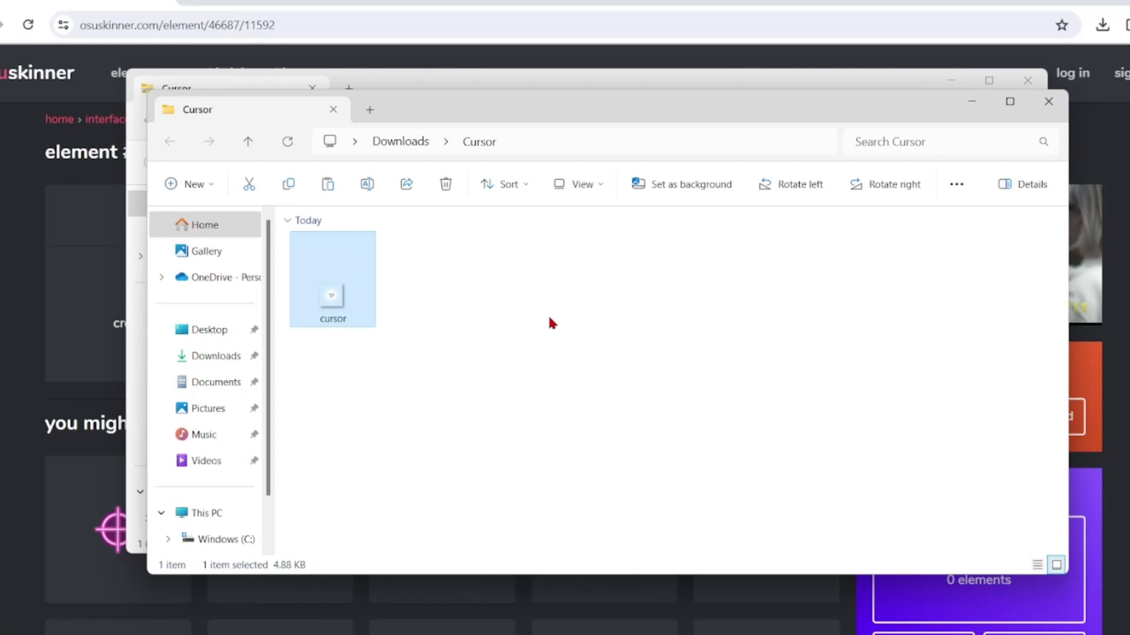
- Copy the cursor PNG and paste duplicates into the Cursor folder with Ctrl+V
right_click(346, 301)
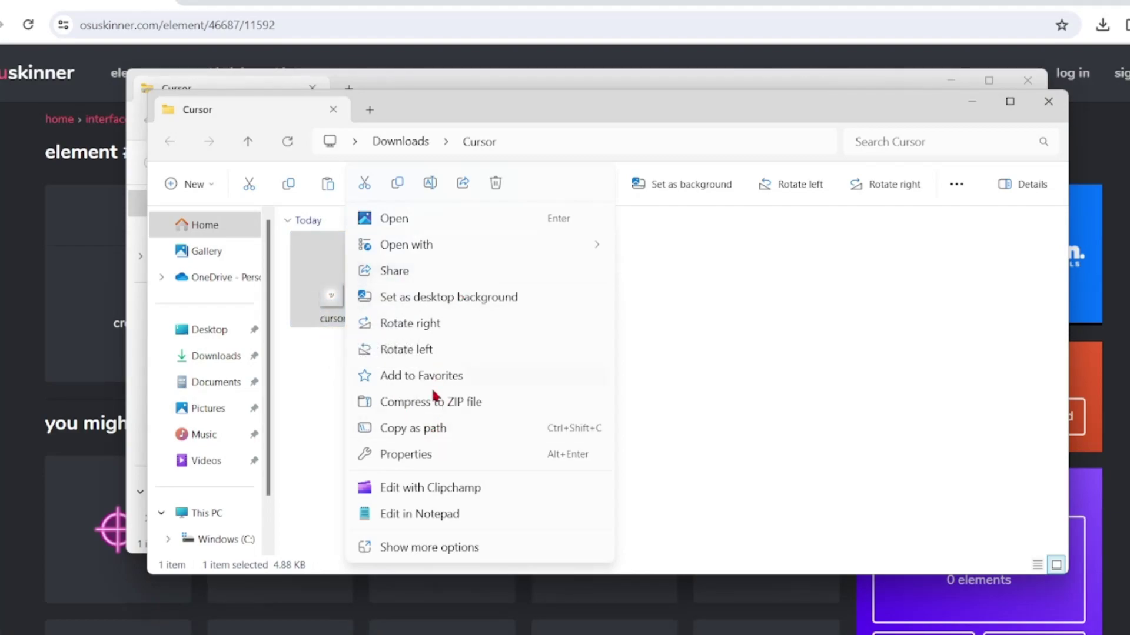
left_click(292, 425)
left_click(337, 304)
key("shift+F10")
key("Escape")
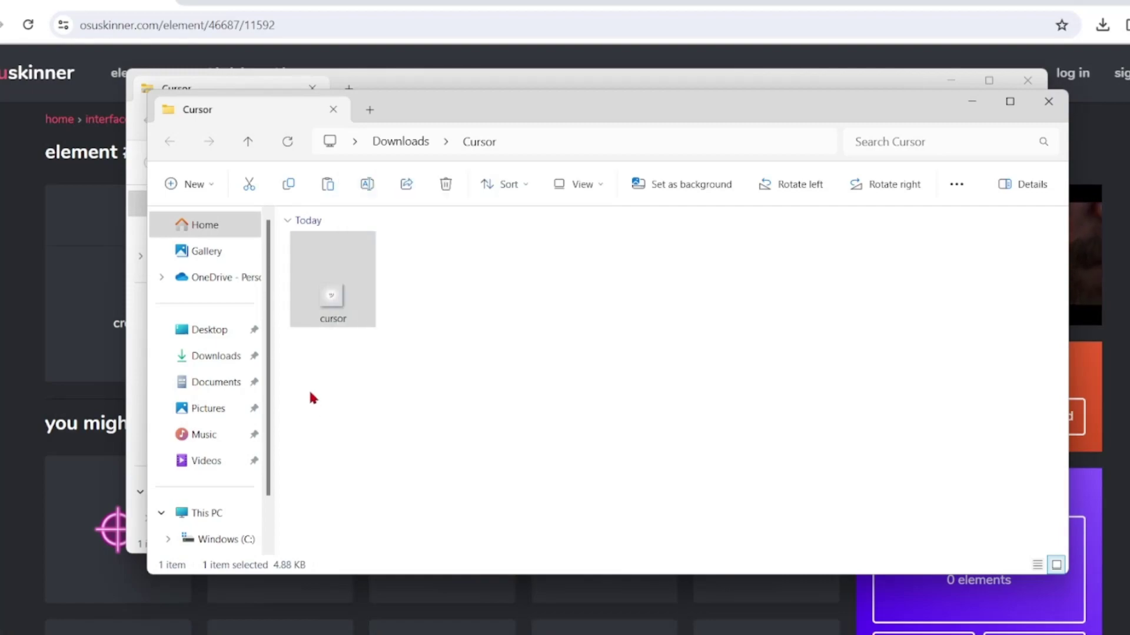
left_click(402, 315)
key("ctrl+v")
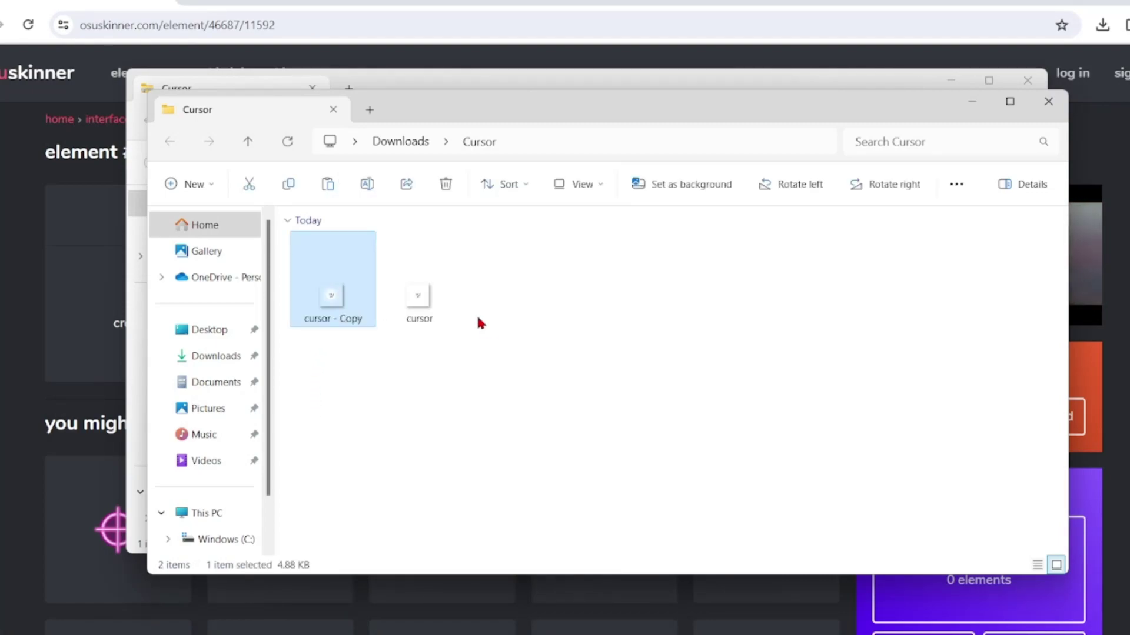
key("ctrl+v")
key("ctrl+v")
key("ctrl+v")
key("ctrl+v")
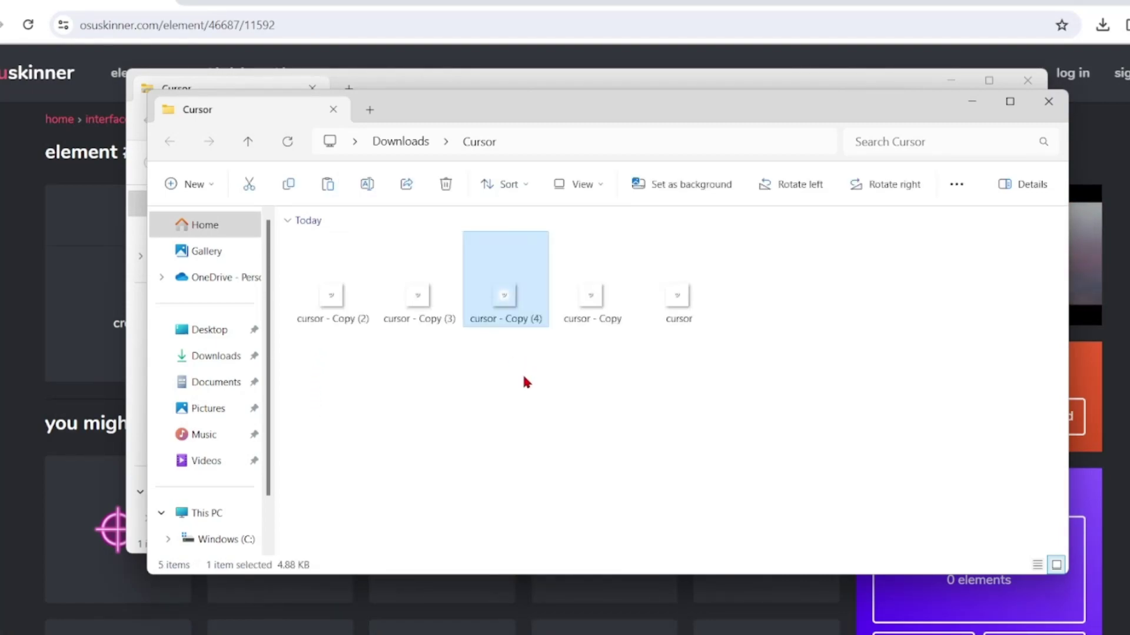
left_click(333, 300)
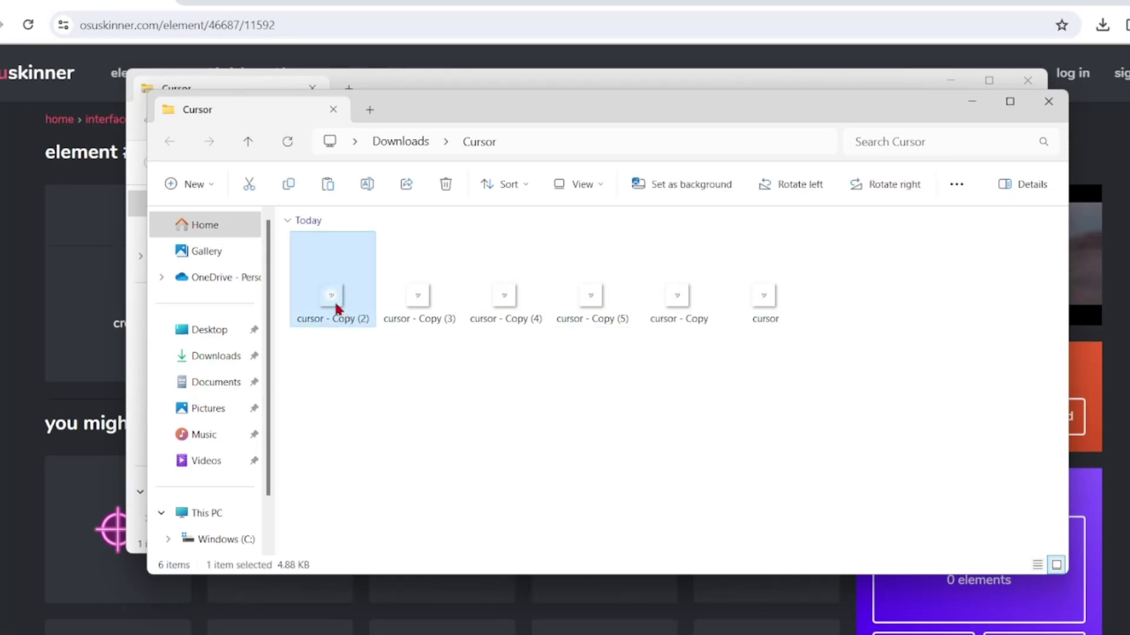
right_click(338, 308)
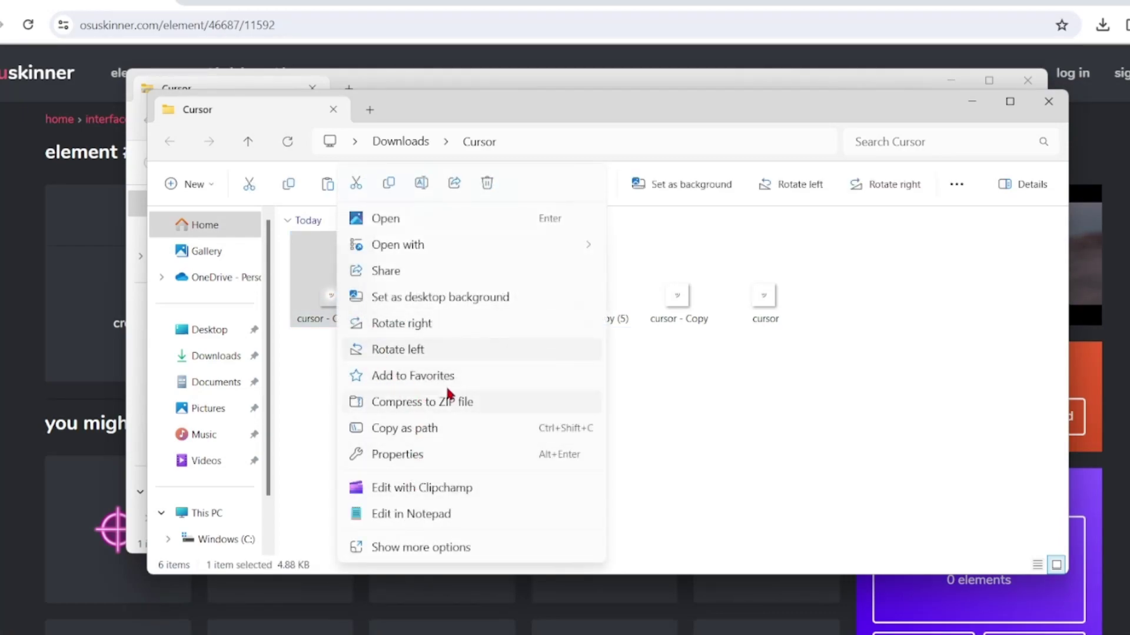
- Put cursor - Copy (2) into rename mode from the full context menu
left_click(306, 398)
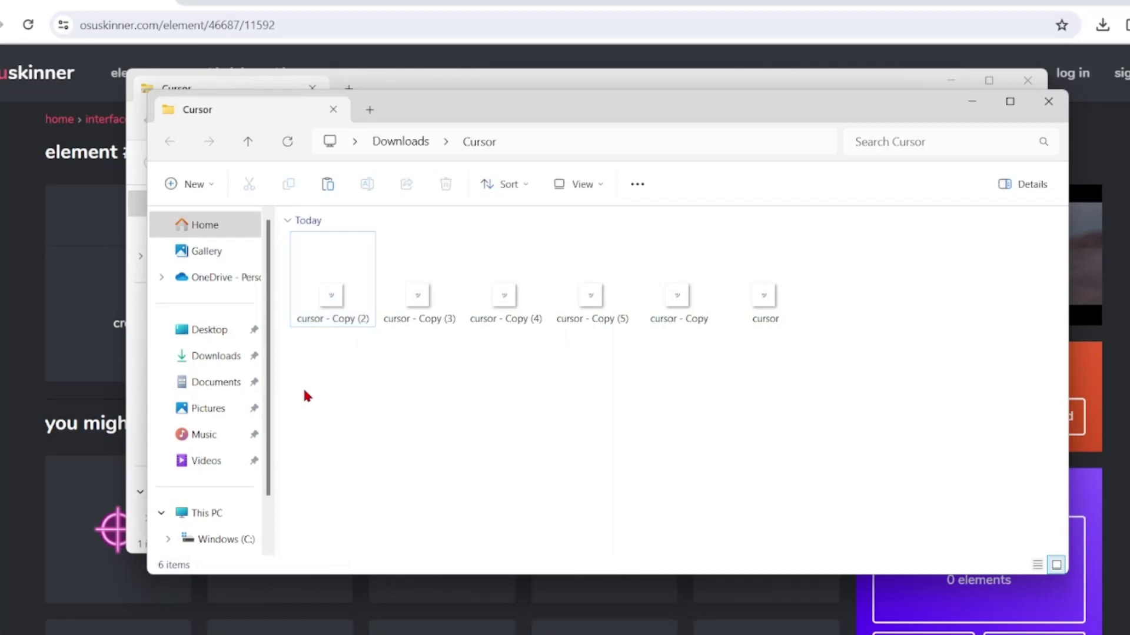
right_click(348, 300)
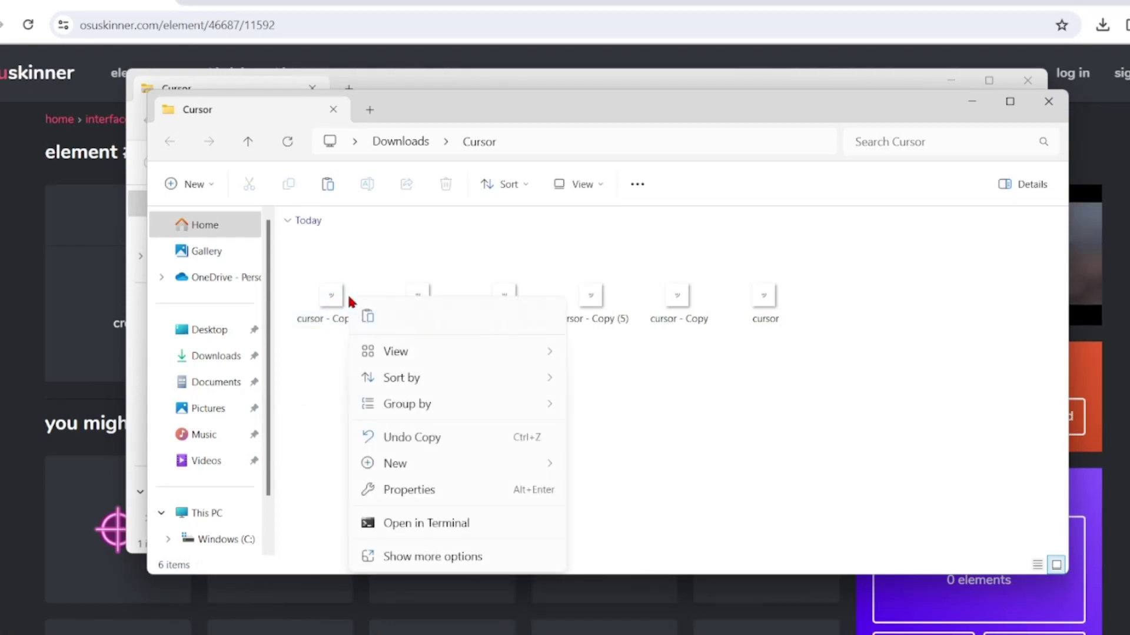
left_click(332, 302)
right_click(332, 302)
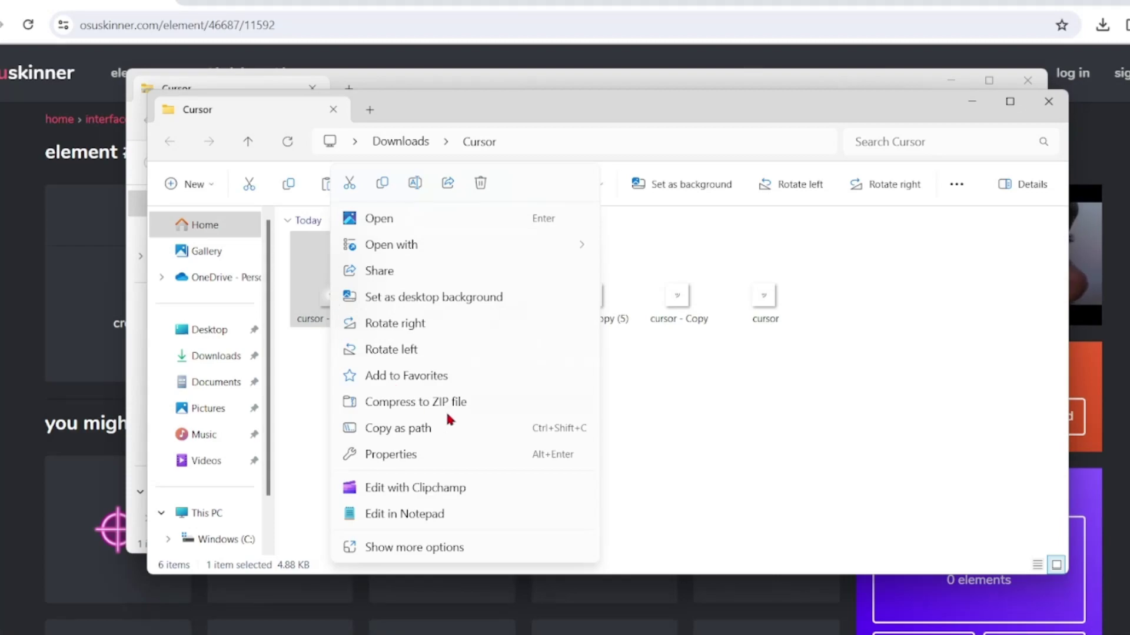
left_click(453, 556)
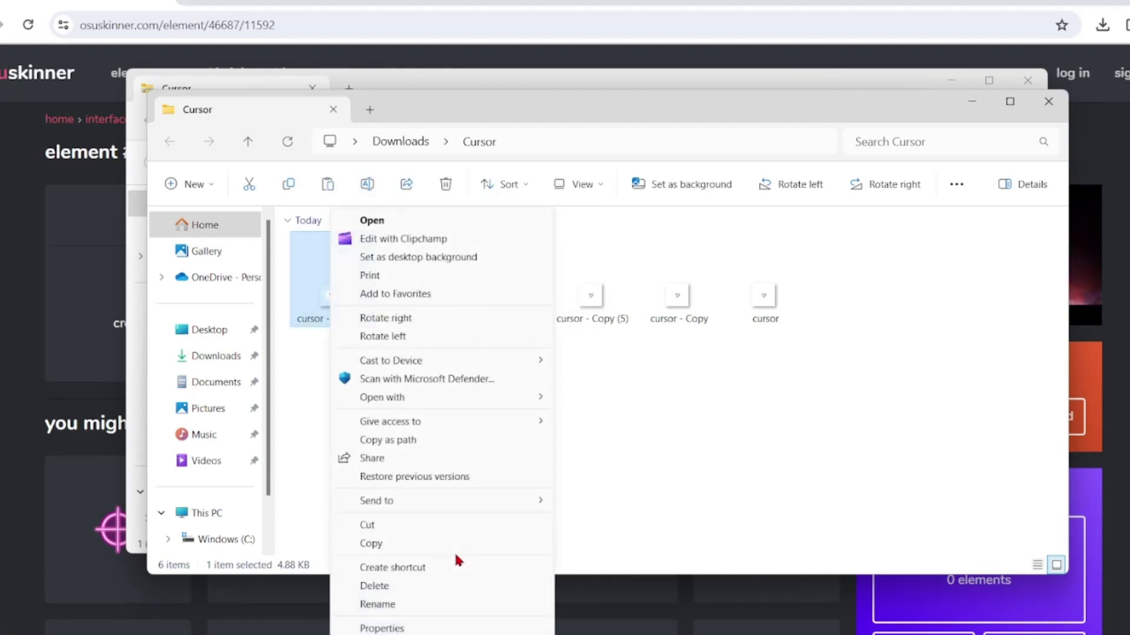
left_click(416, 608)
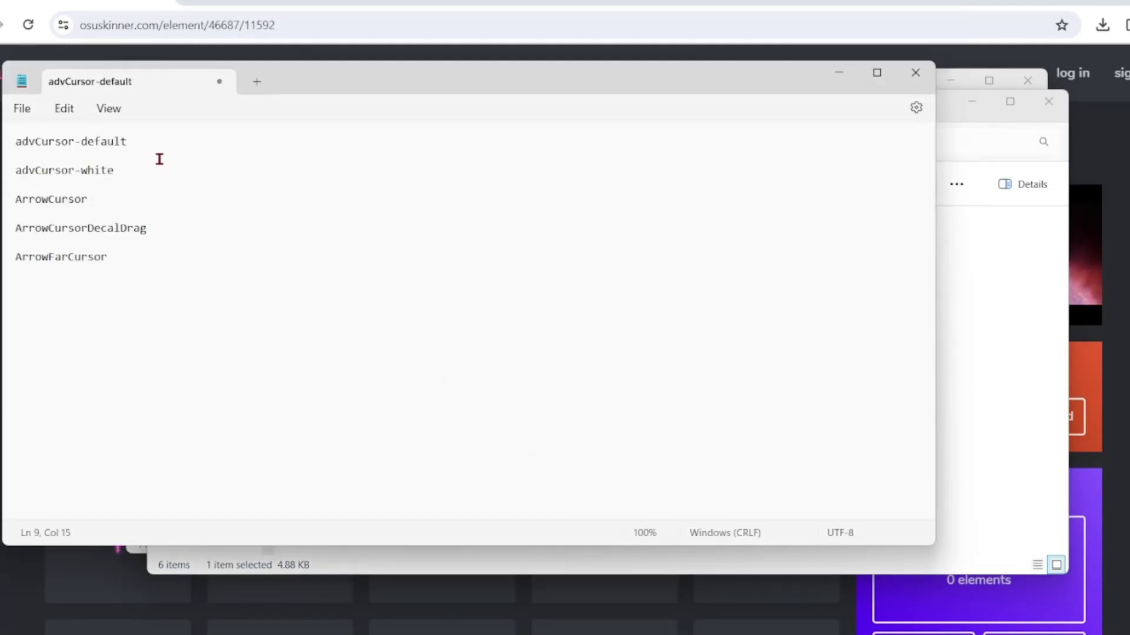
- Select advCursor-default, then all five cursor names, in the Notepad list
left_click_drag(128, 142, 64, 143)
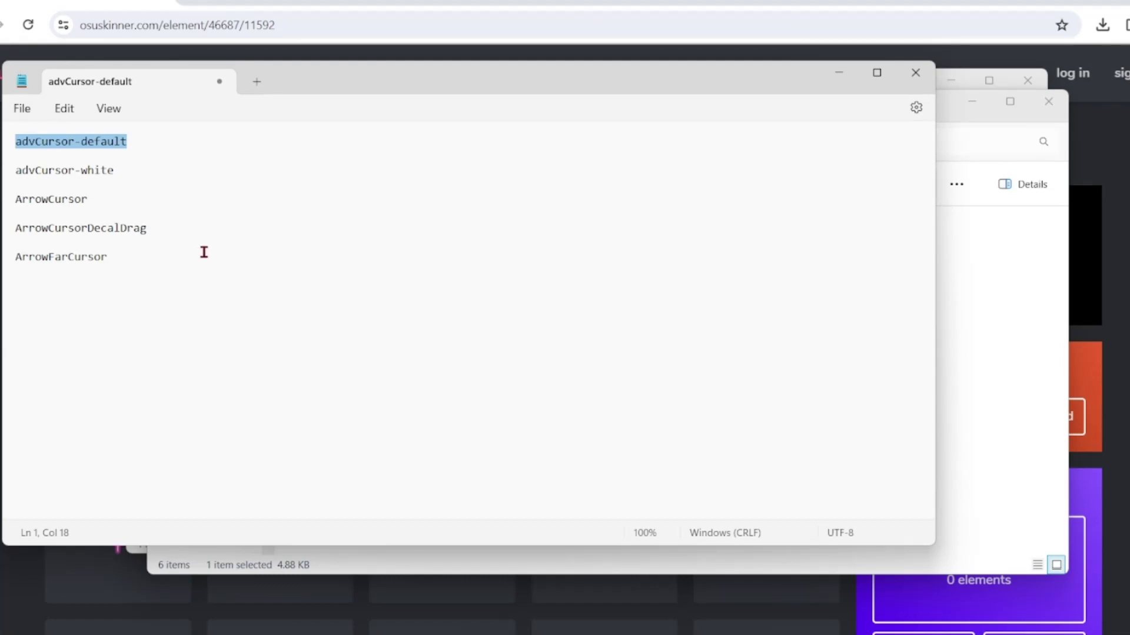
left_click_drag(134, 260, 50, 149)
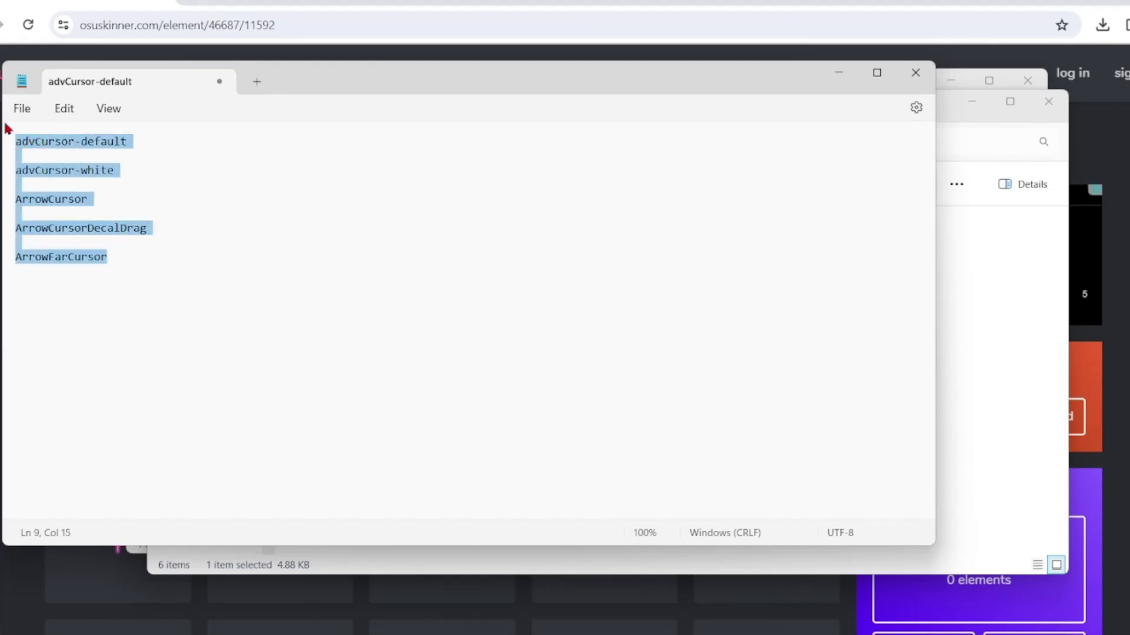
left_click(124, 246)
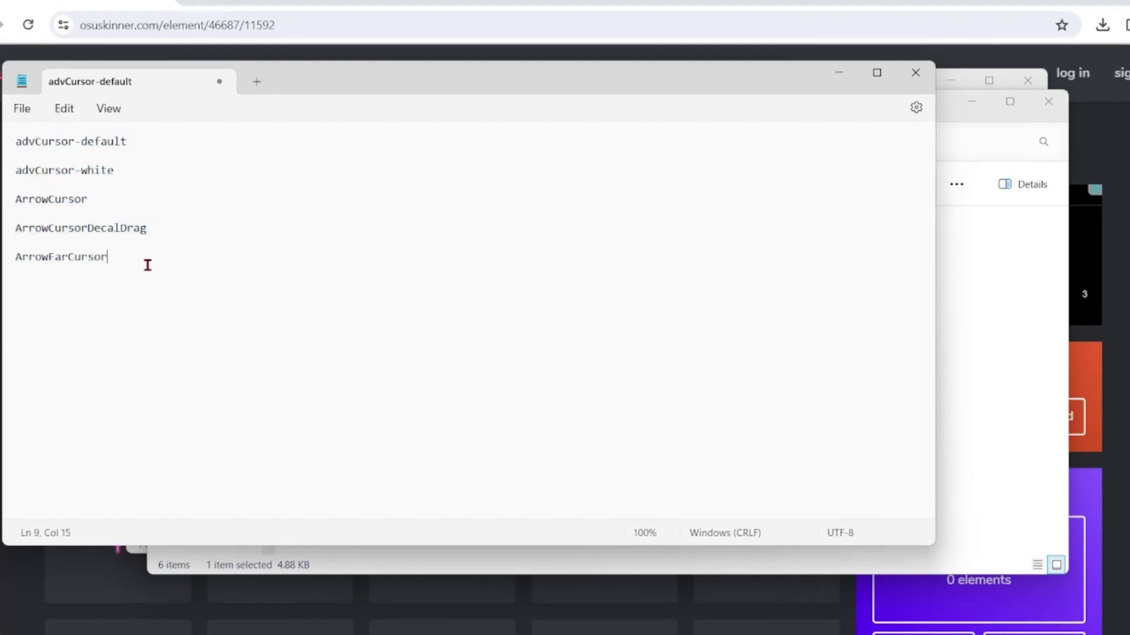
- Rename the first cursor copy to advCursor-default
left_click(996, 418)
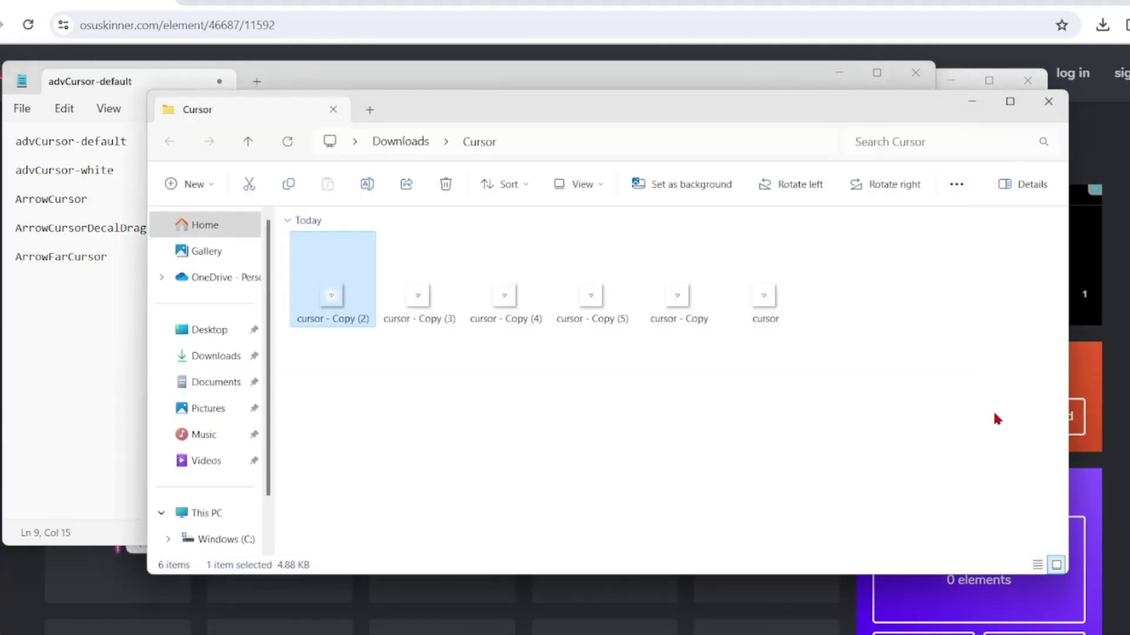
right_click(350, 329)
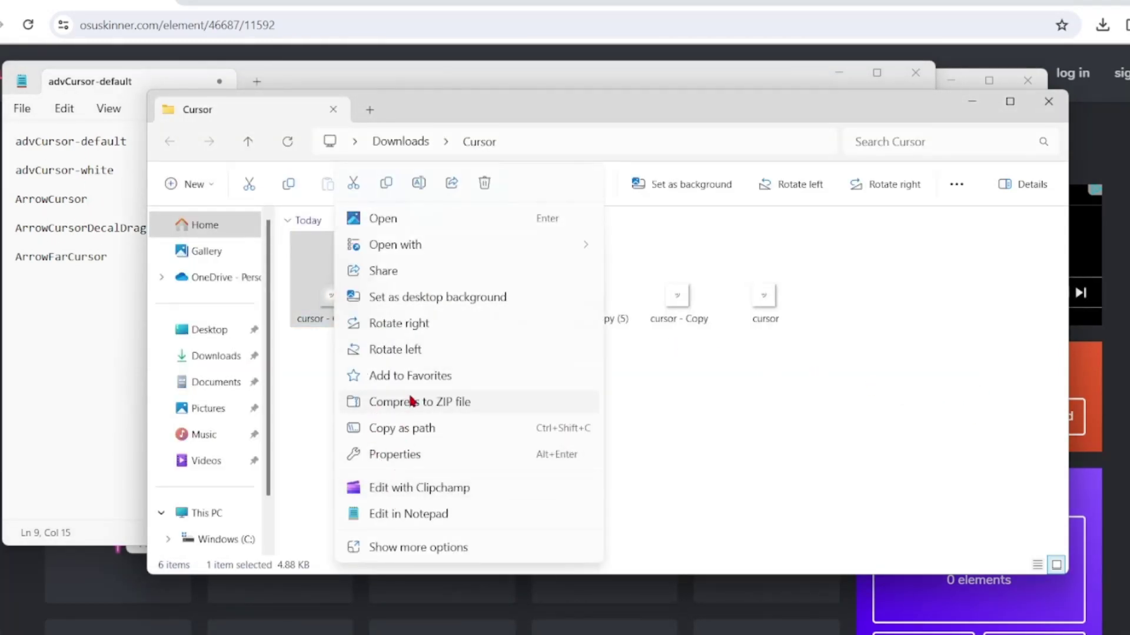
left_click(432, 556)
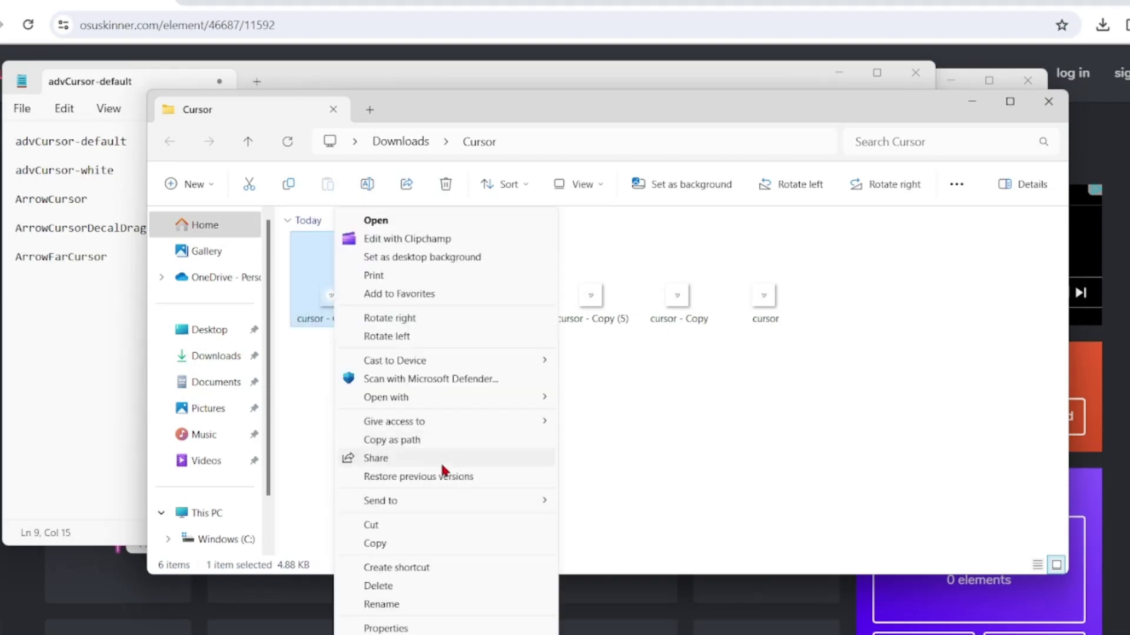
left_click(391, 601)
key("ctrl+v")
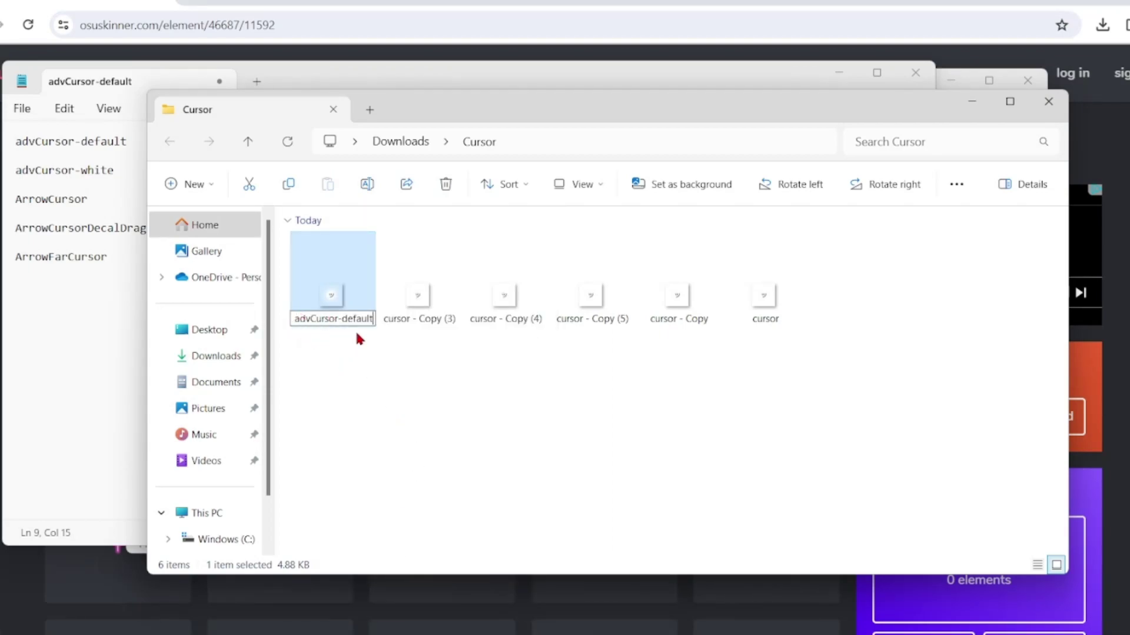
left_click(410, 302)
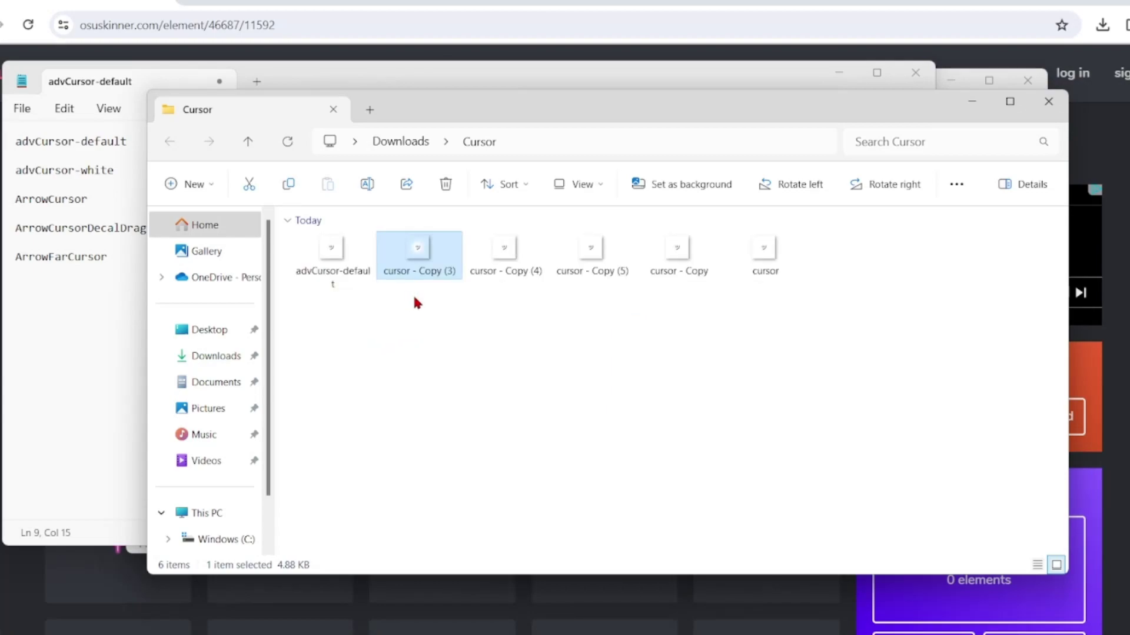
- Grab the name advCursor-white from the Notepad list for cursor - Copy (3)
right_click(419, 253)
left_click(491, 542)
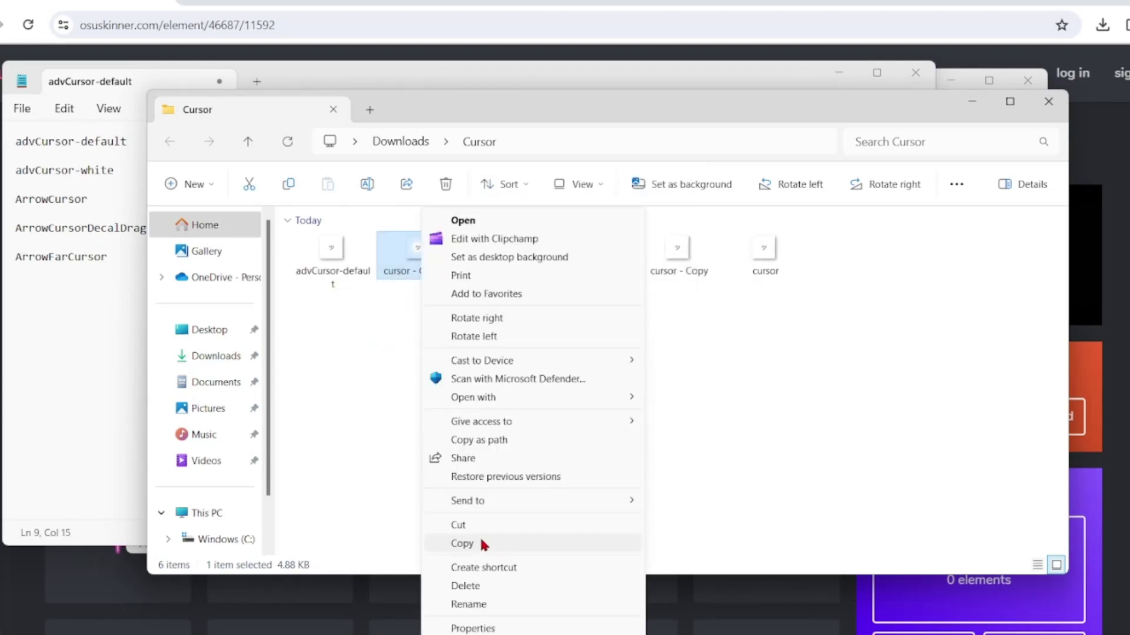
left_click(492, 605)
key("alt+Tab")
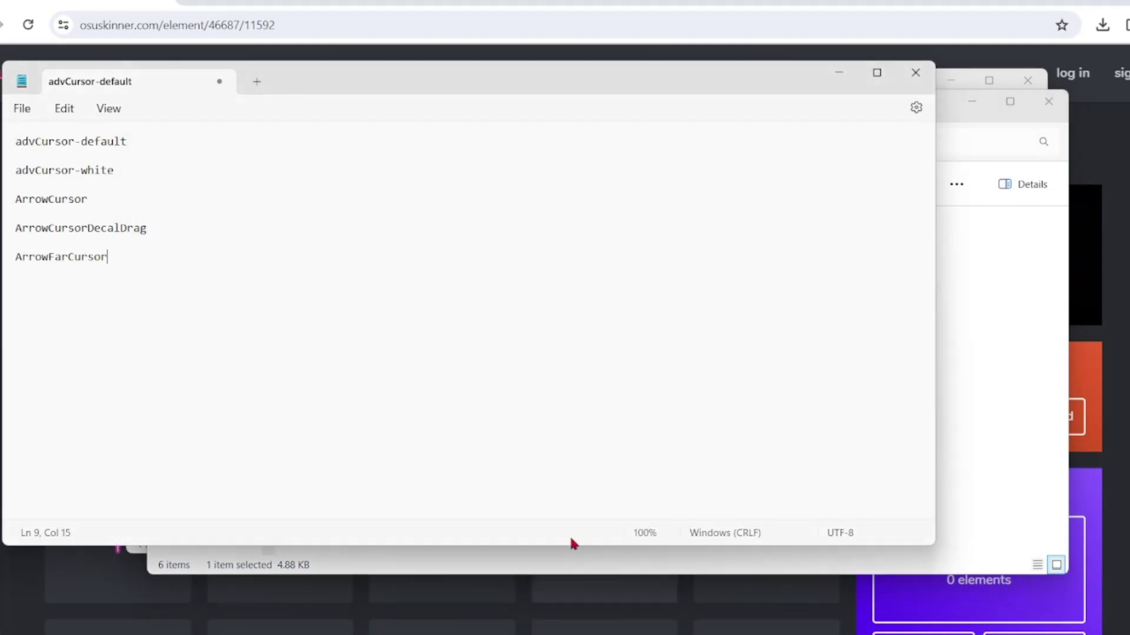
double_click(65, 174)
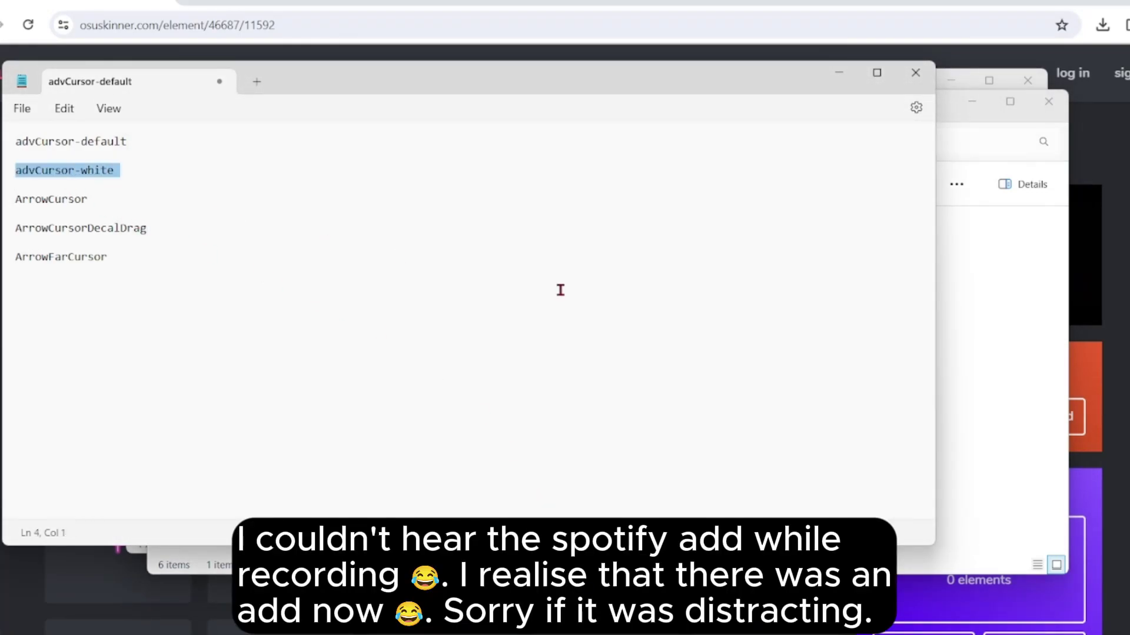
- Rename cursor - Copy (3) to advCursor-white
left_click(952, 387)
right_click(447, 287)
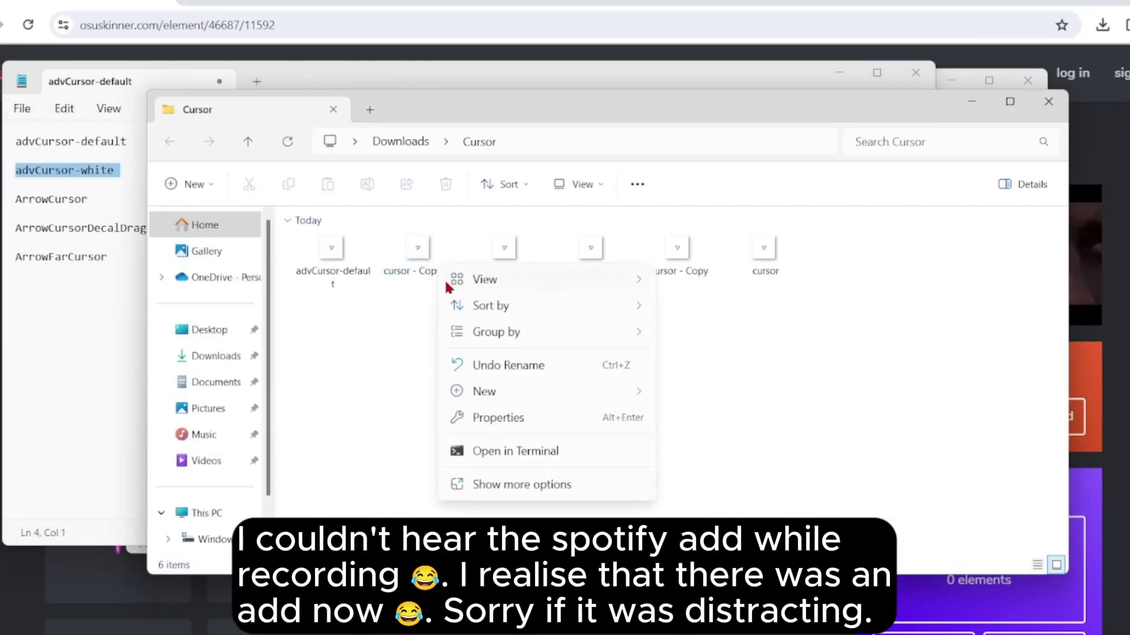
left_click(476, 481)
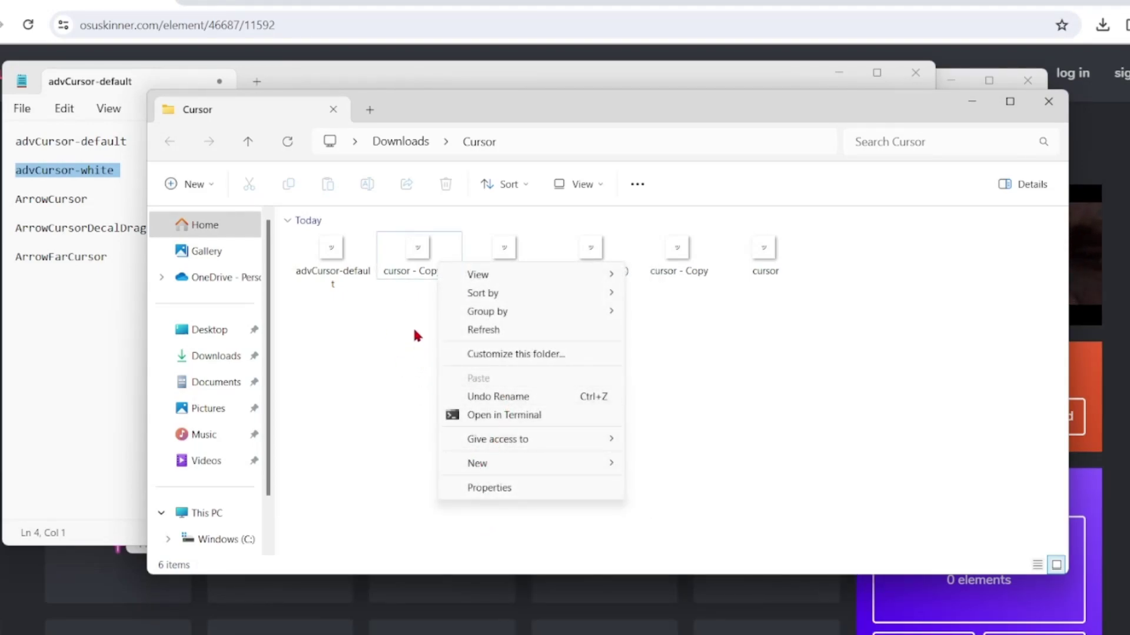
left_click(419, 248)
right_click(423, 250)
left_click(505, 552)
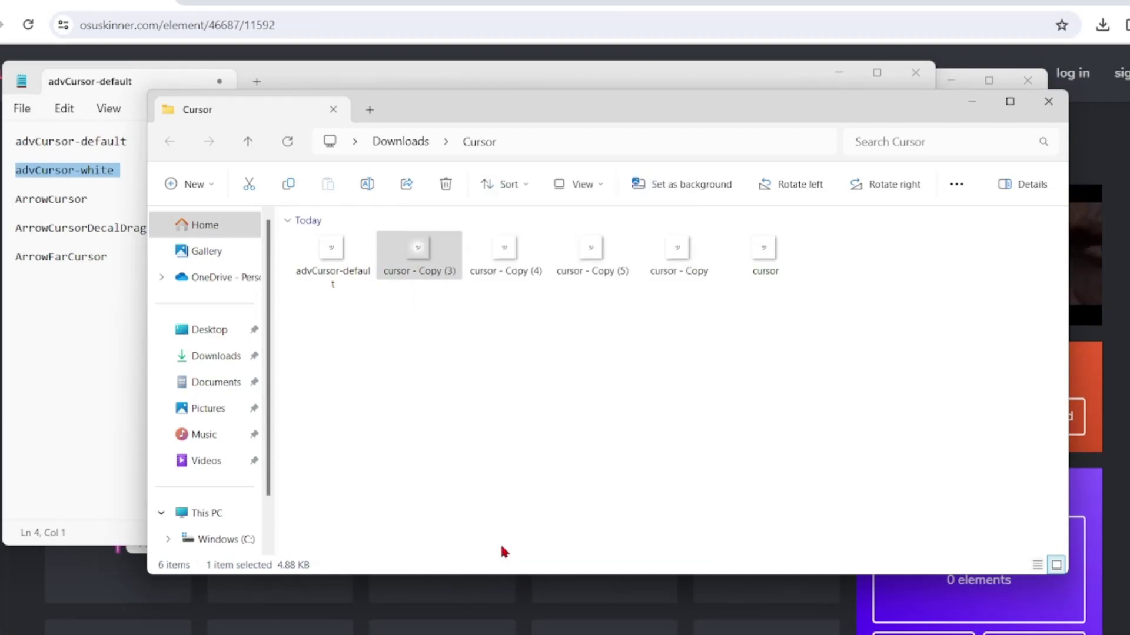
left_click(463, 602)
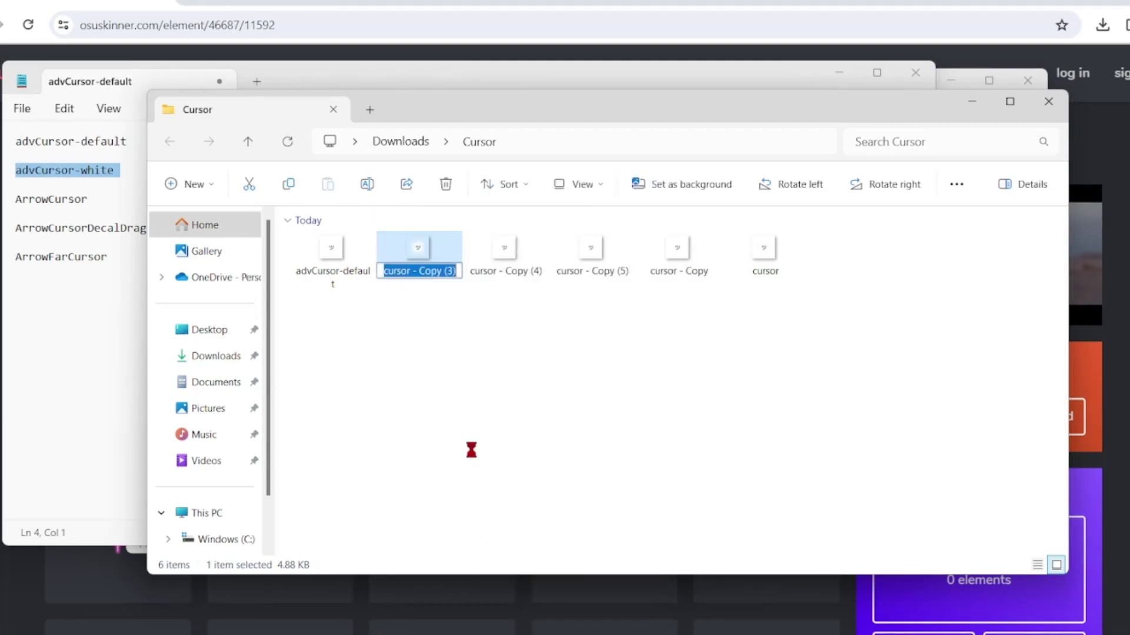
key("ctrl+v")
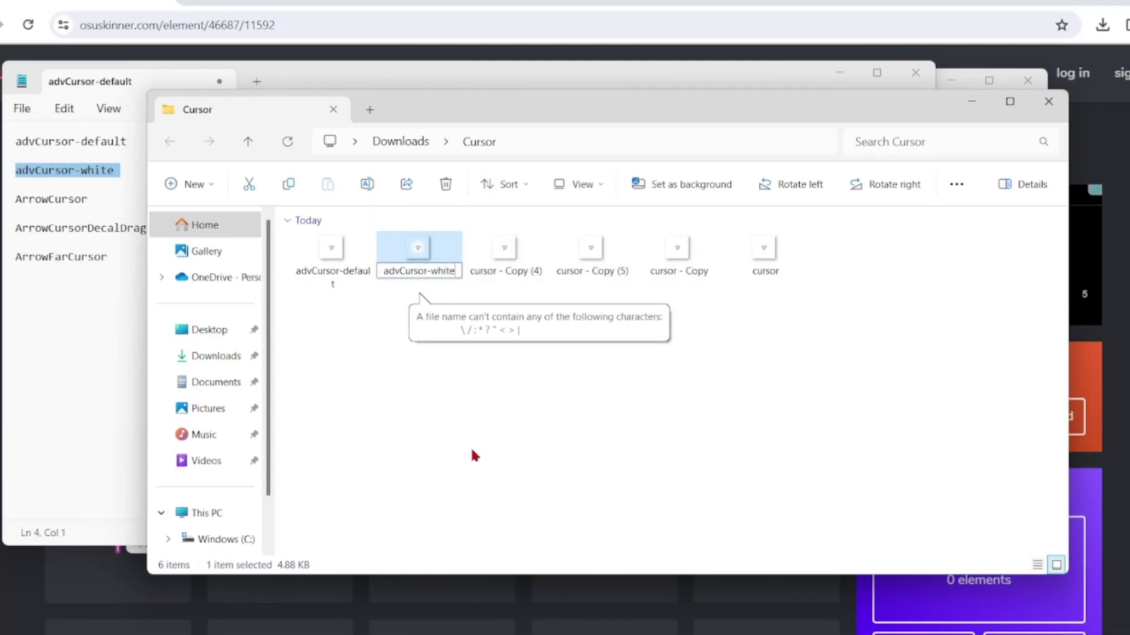
key("Return")
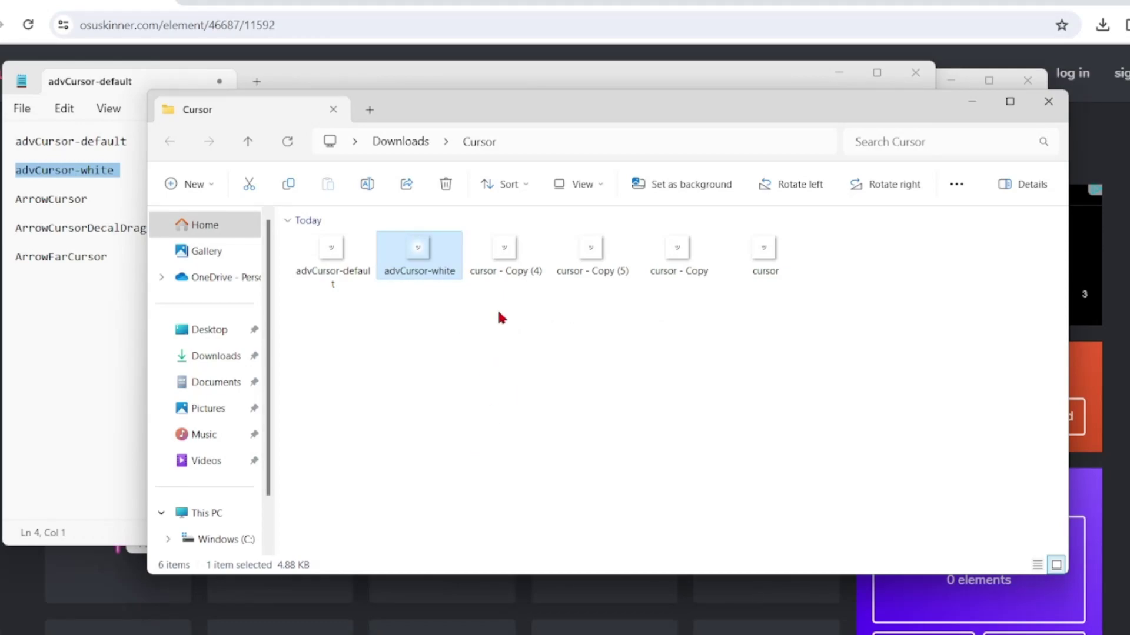
- Begin renaming cursor - Copy (4) and bring back the Notepad name list
right_click(506, 268)
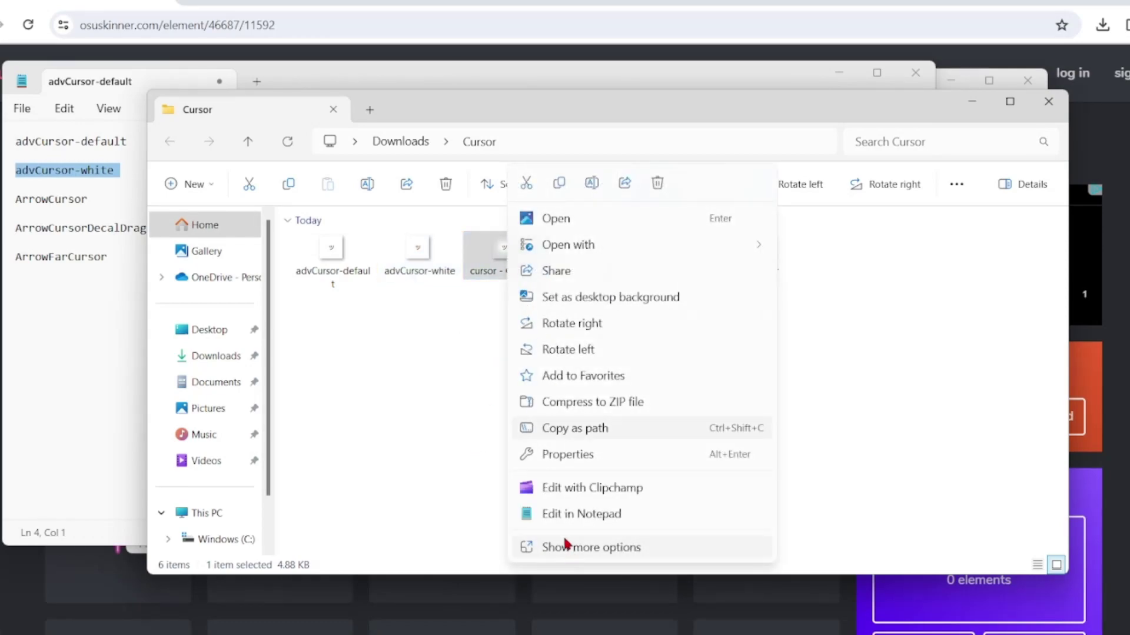
left_click(564, 548)
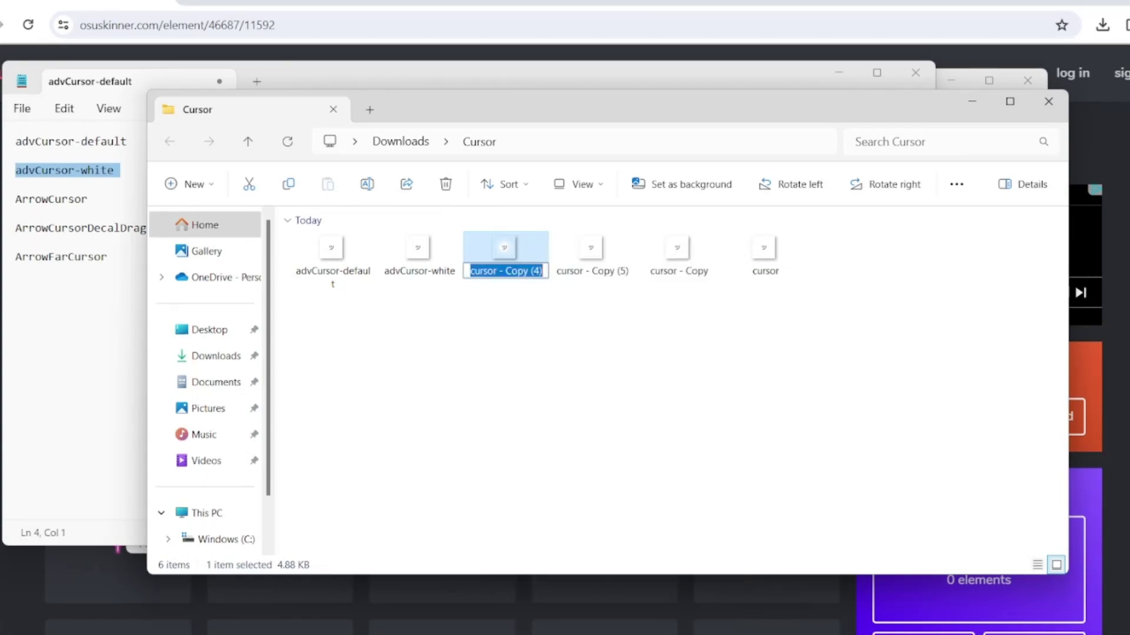
key("alt+Tab")
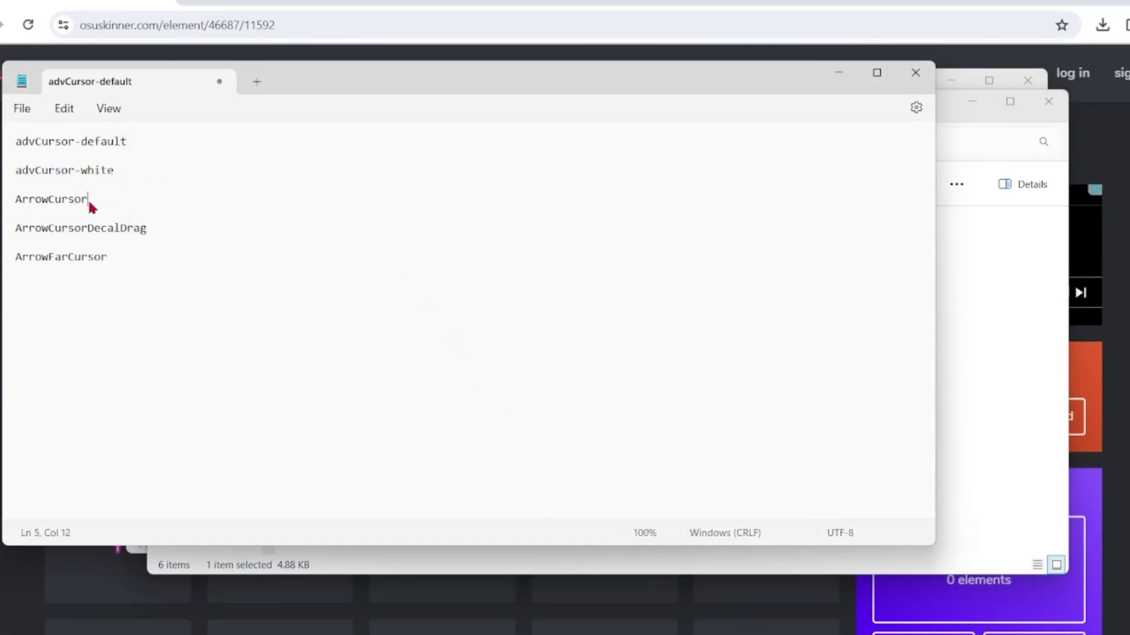
- Rename 'cursor - Copy (4)' to ArrowCursor using the pasted name
key("alt+Tab")
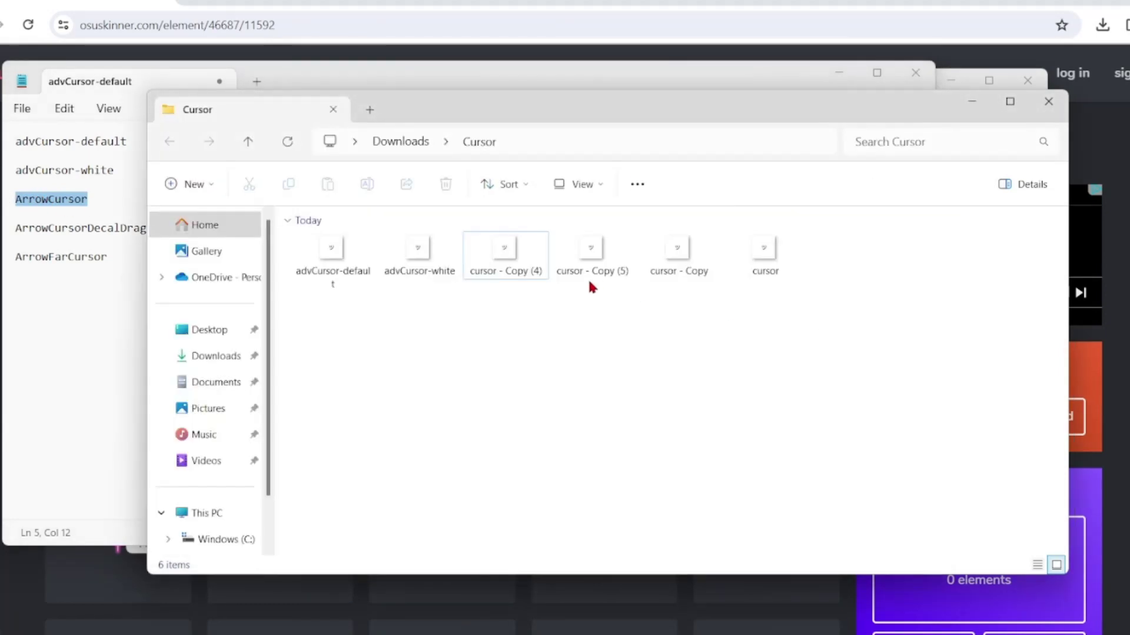
right_click(471, 262)
key("Escape")
right_click(492, 248)
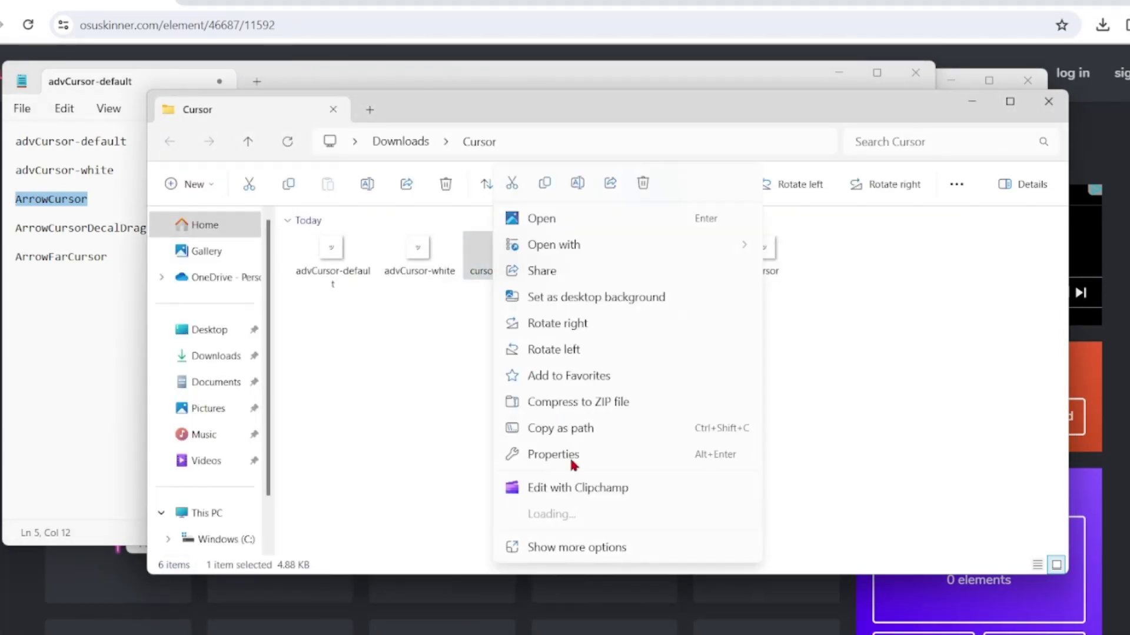
left_click(569, 546)
left_click(553, 604)
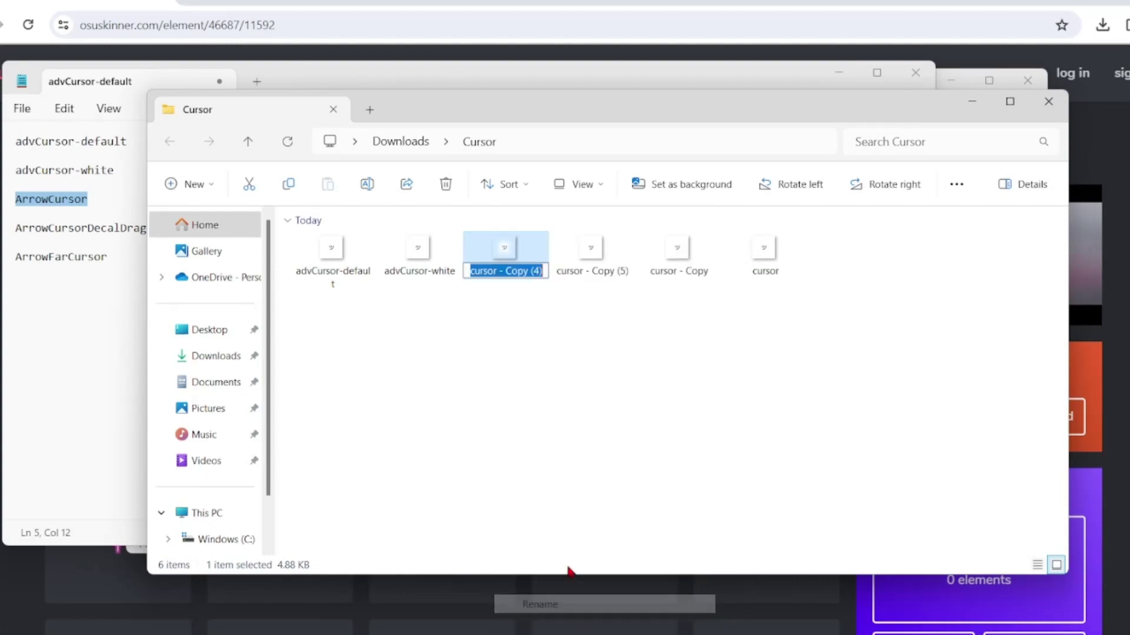
key("ctrl+v")
key("Return")
- Rename 'cursor - Copy (5)' to ArrowCursorDecalDrag, checking the Notepad name list
left_click(610, 255)
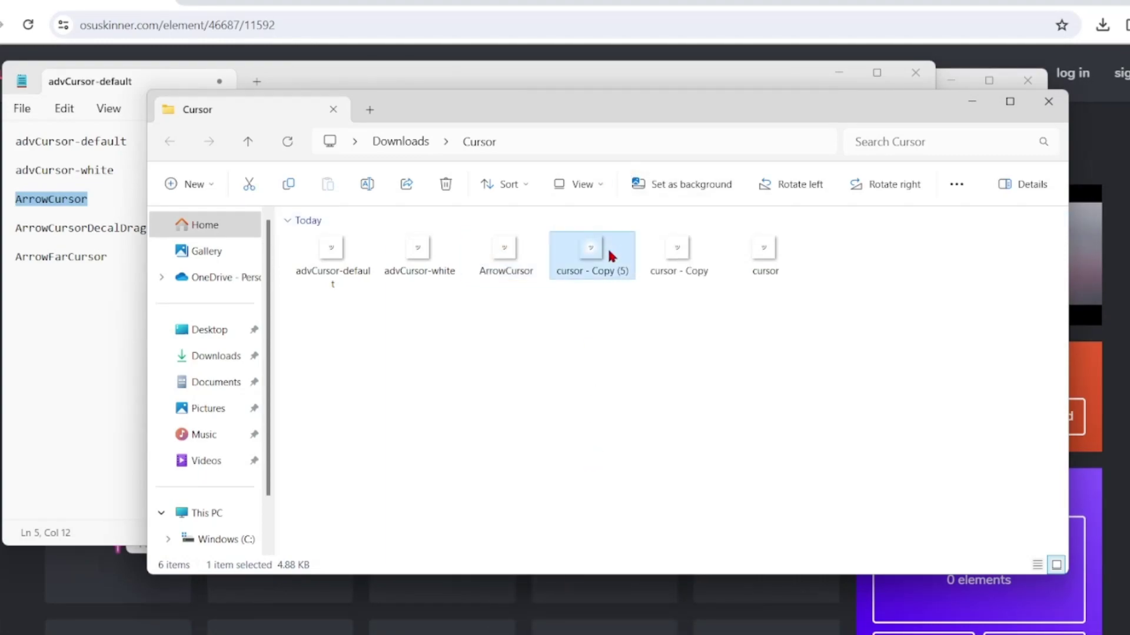
right_click(600, 273)
mouse_move(640, 632)
left_click(615, 565)
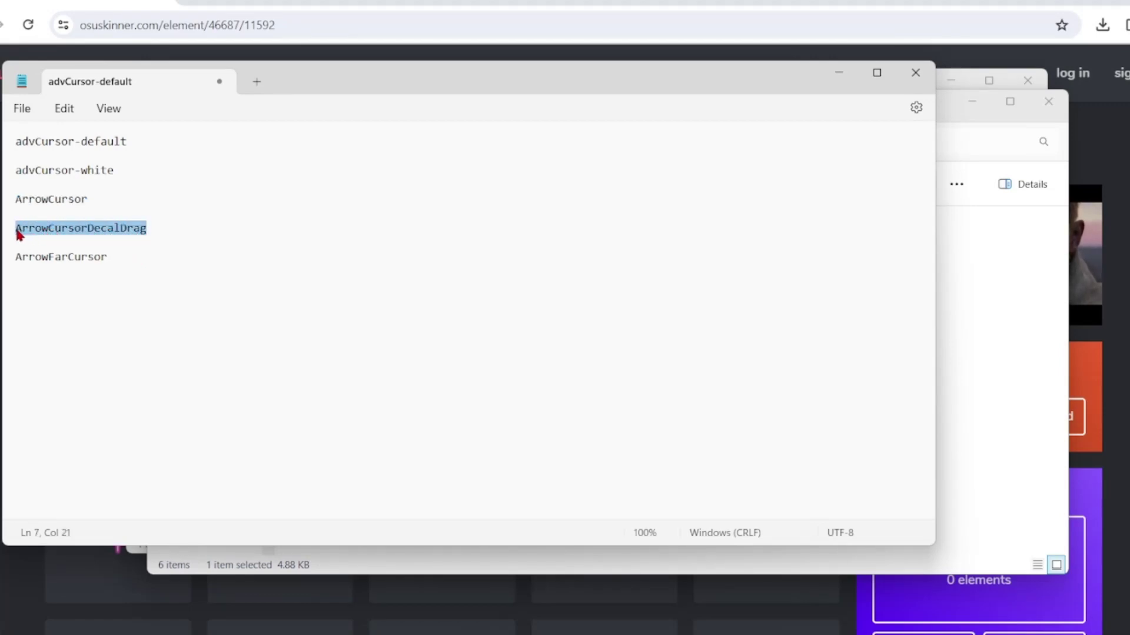
left_click(988, 380)
left_click(577, 291)
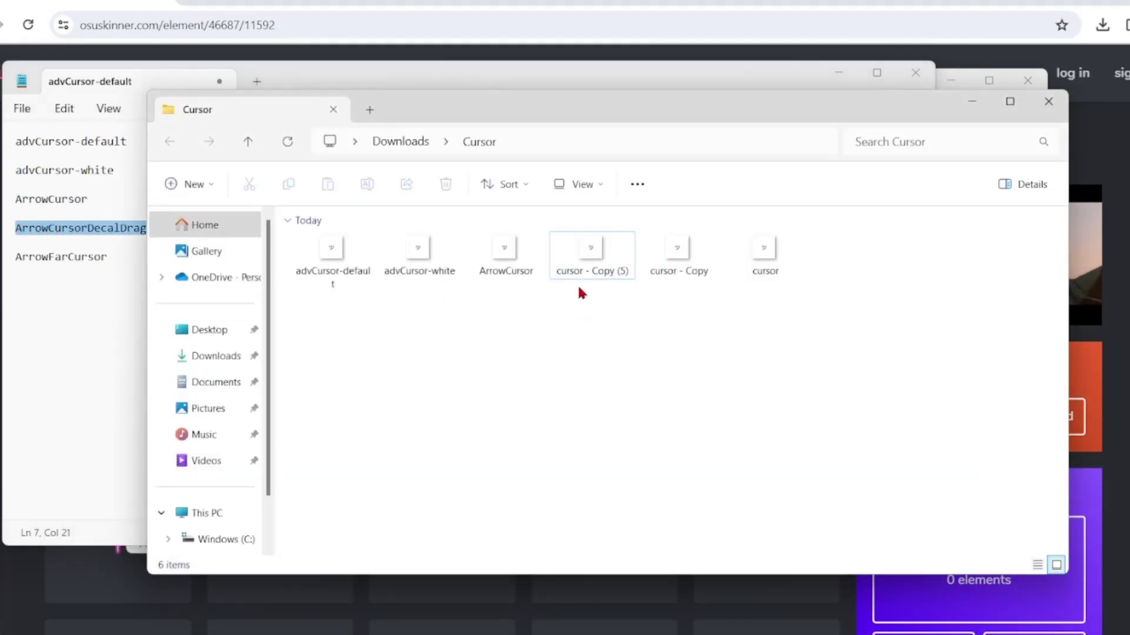
left_click(595, 270)
right_click(594, 270)
left_click(615, 548)
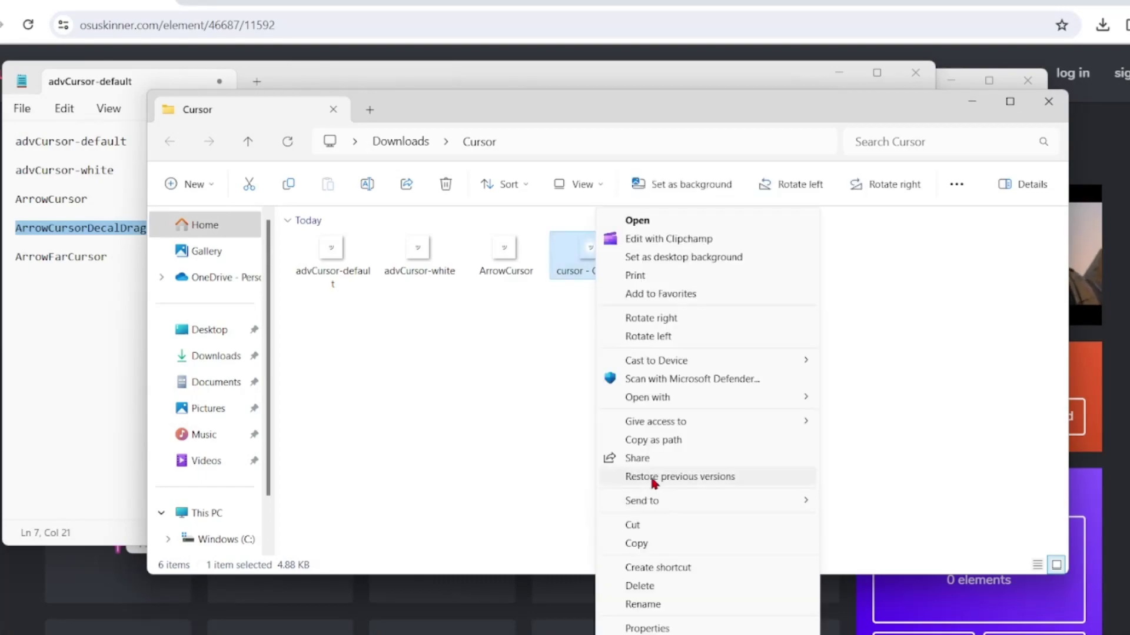
left_click(673, 601)
key("ctrl+v")
key("Return")
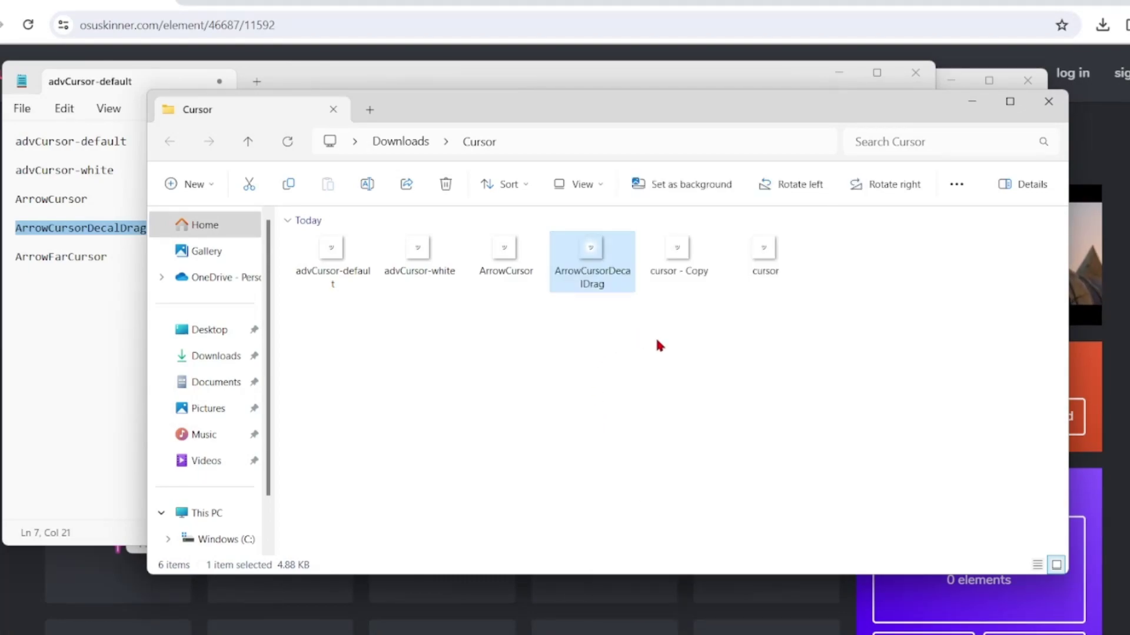
- Rename 'cursor - Copy' to ArrowFarCursor
left_click(676, 247)
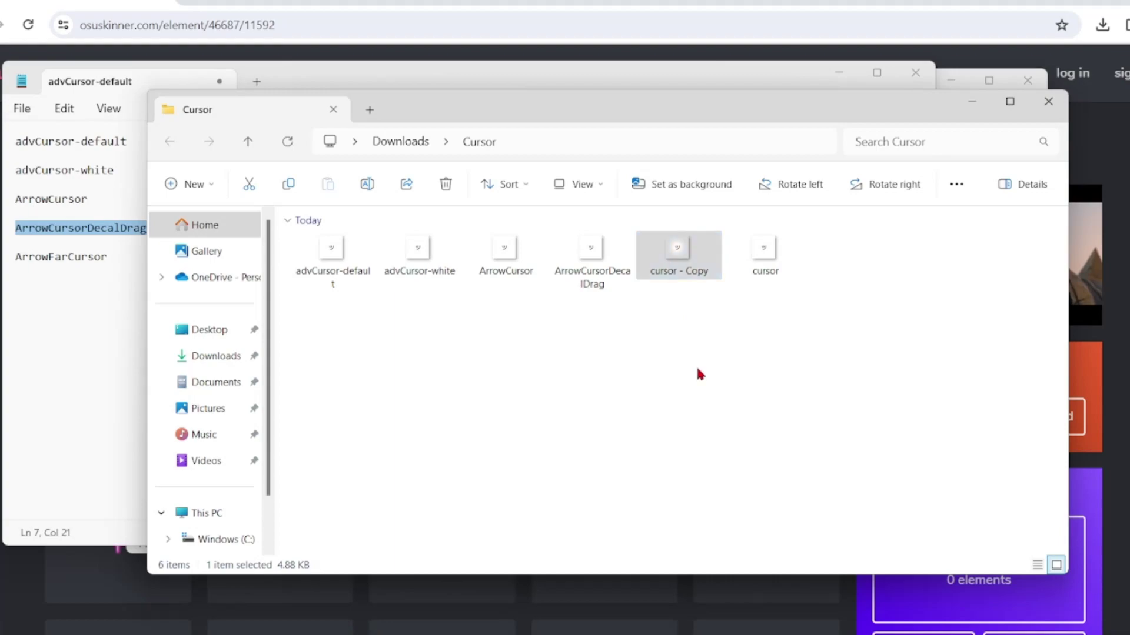
key("shift+F10")
left_click(731, 545)
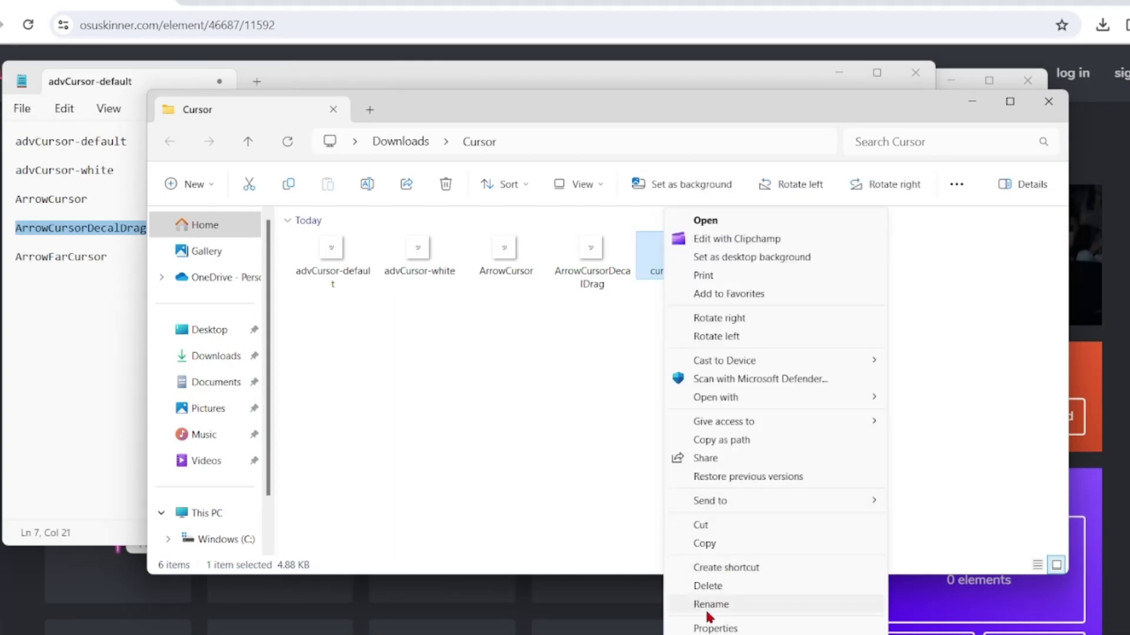
left_click(708, 612)
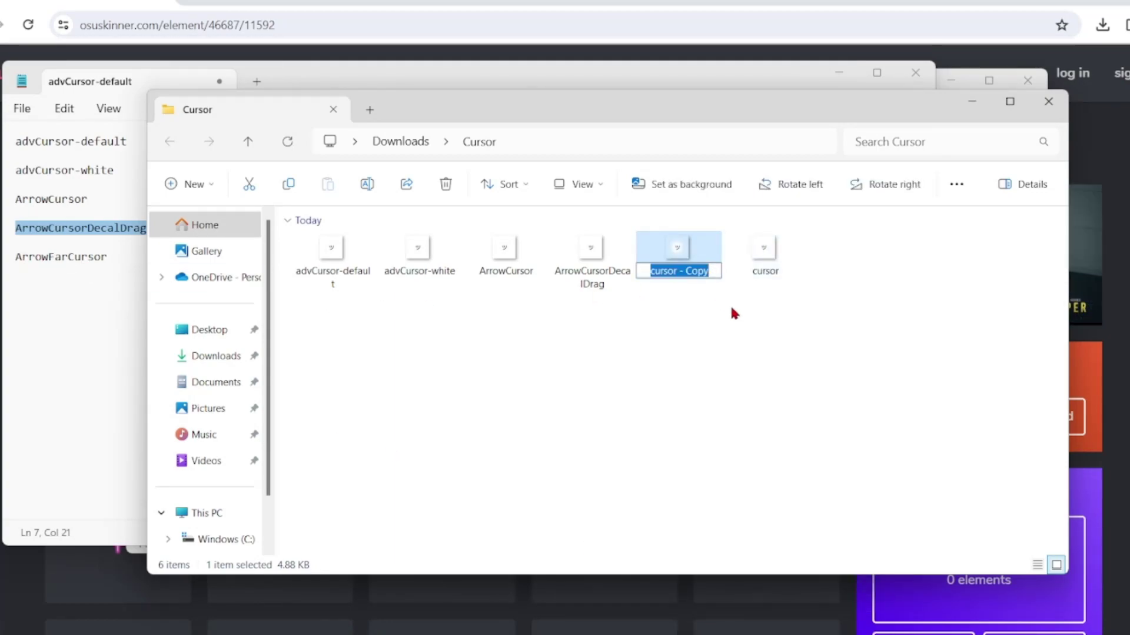
type("ArrowFar")
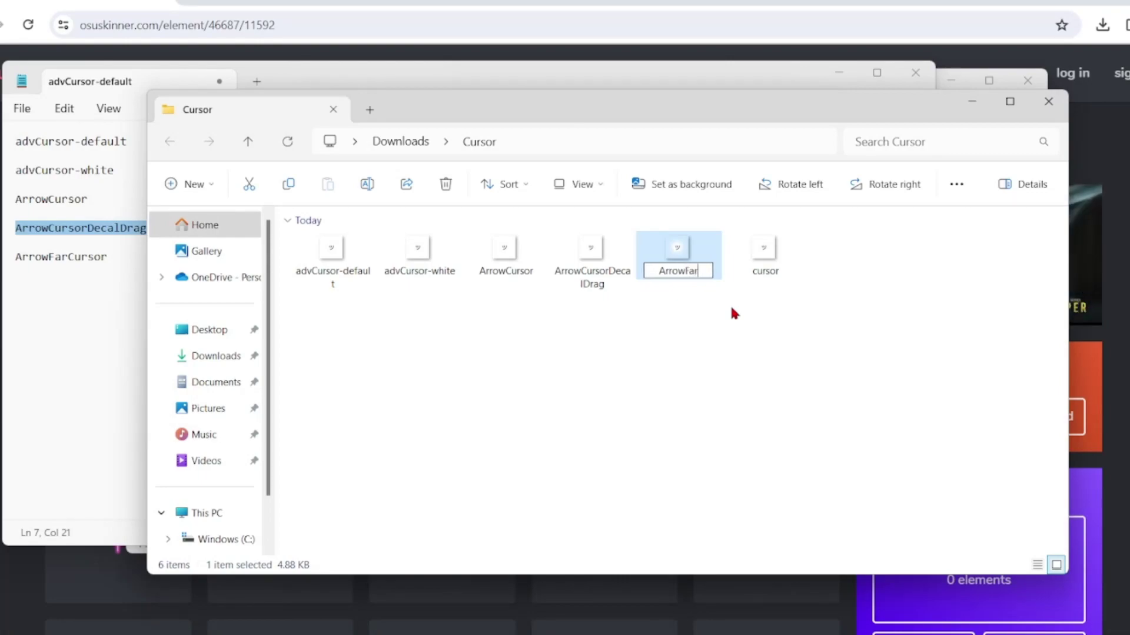
type("Cursor")
key("Return")
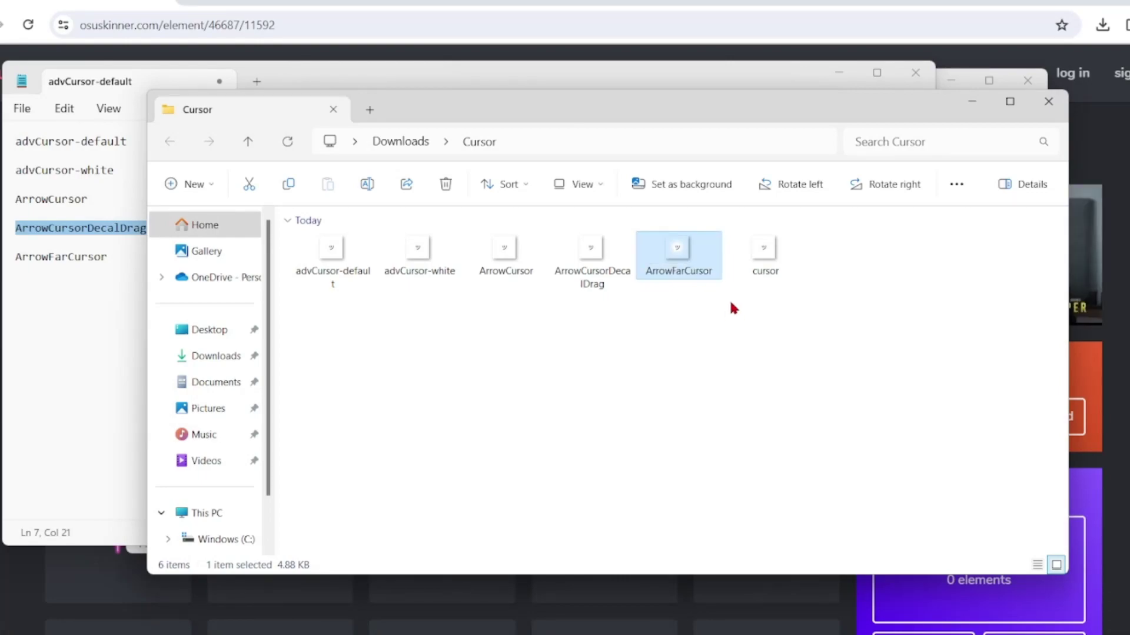
- Check the details of the file 'cursor', then rename it to IBeamCursor
right_click(764, 256)
left_click(813, 546)
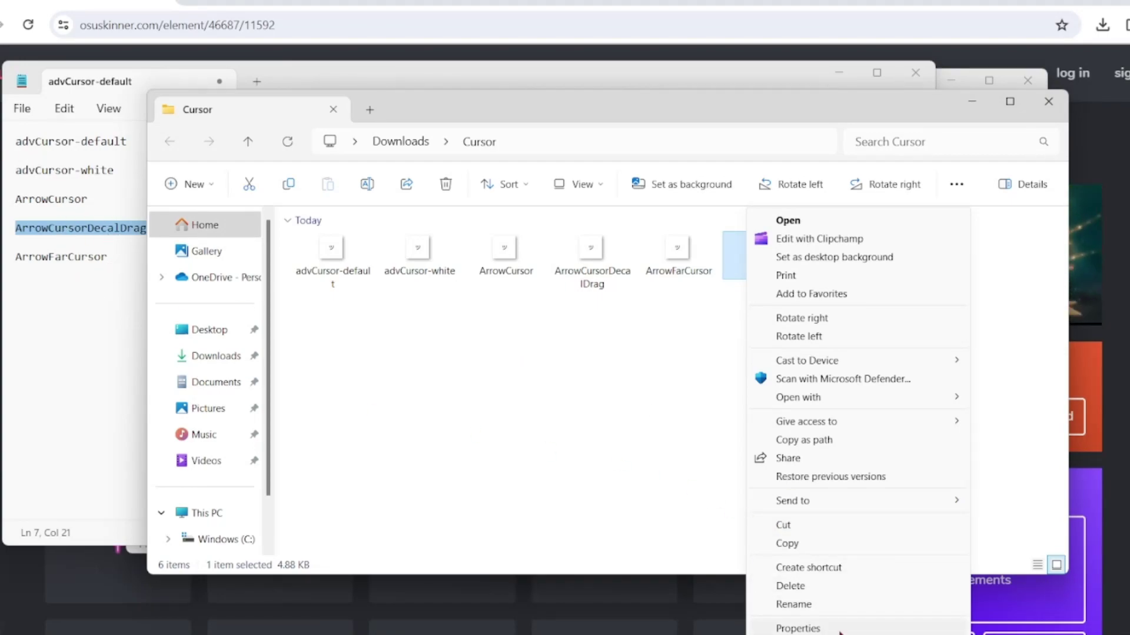
left_click(798, 629)
left_click(1051, 235)
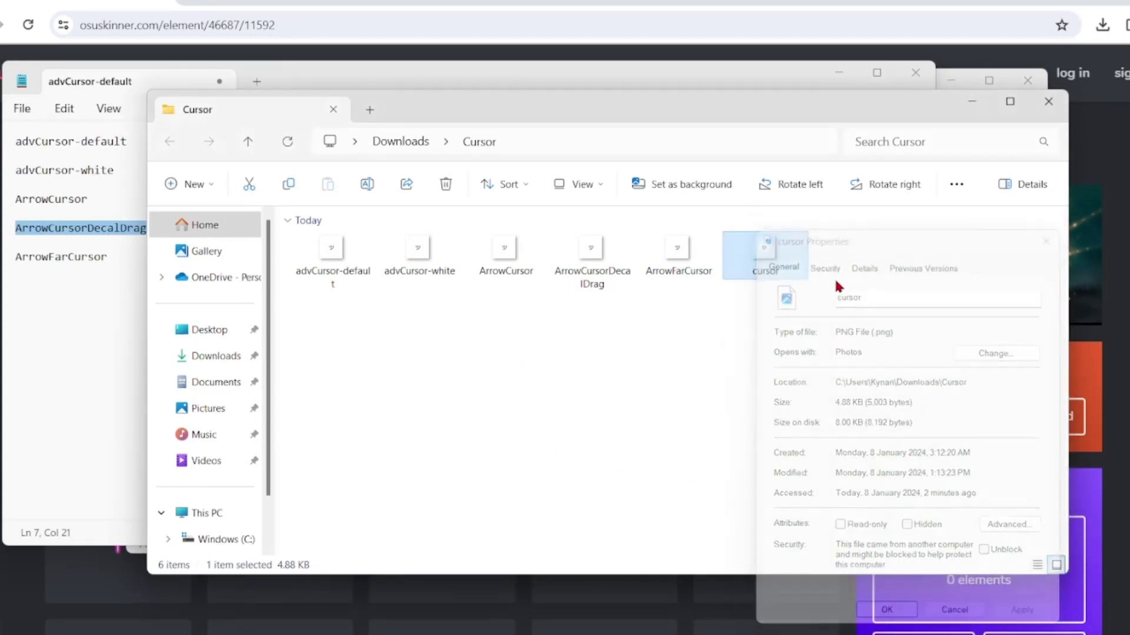
right_click(789, 277)
left_click(843, 550)
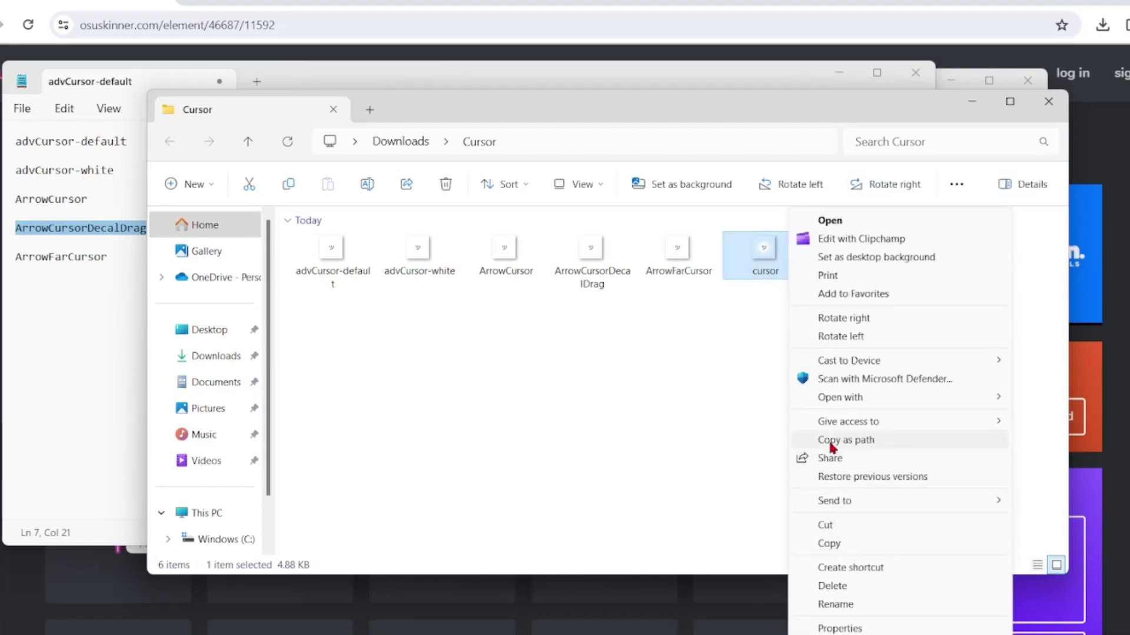
left_click(898, 599)
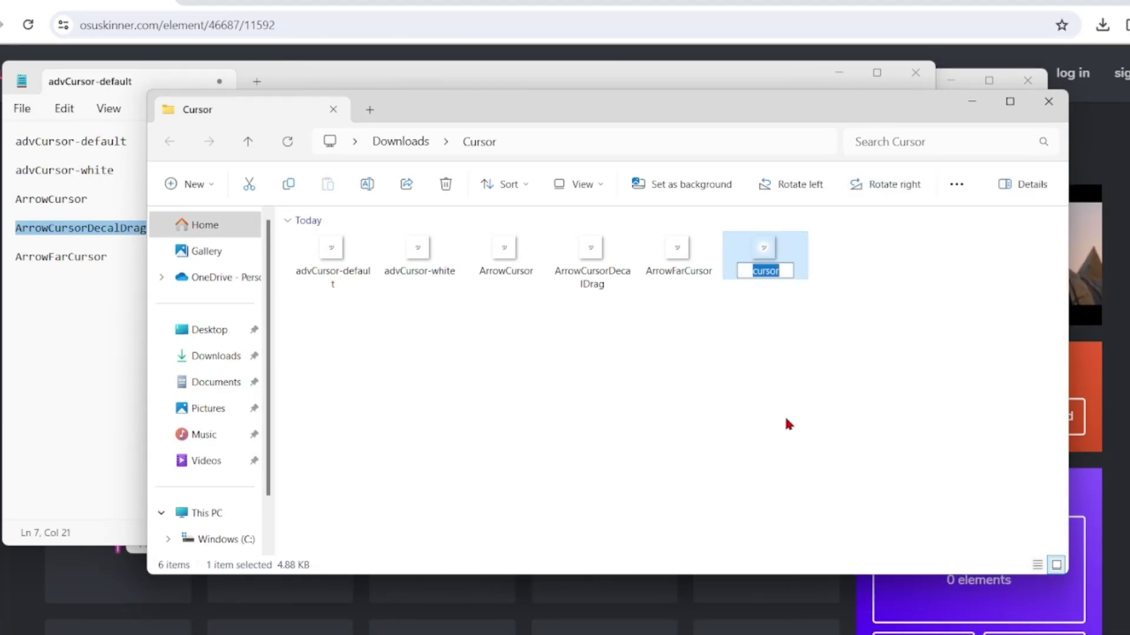
type("IBeamC")
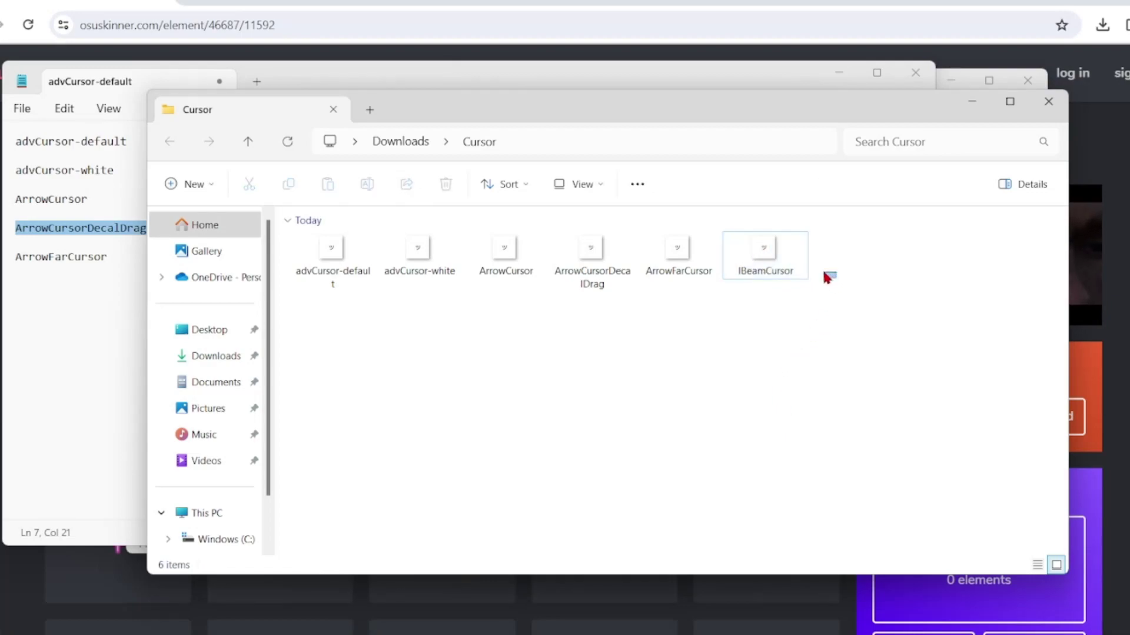
left_click_drag(836, 279, 339, 253)
- Box-select the six renamed cursor images, from advCursor-default to IBeamCursor, and copy them
right_click(376, 245)
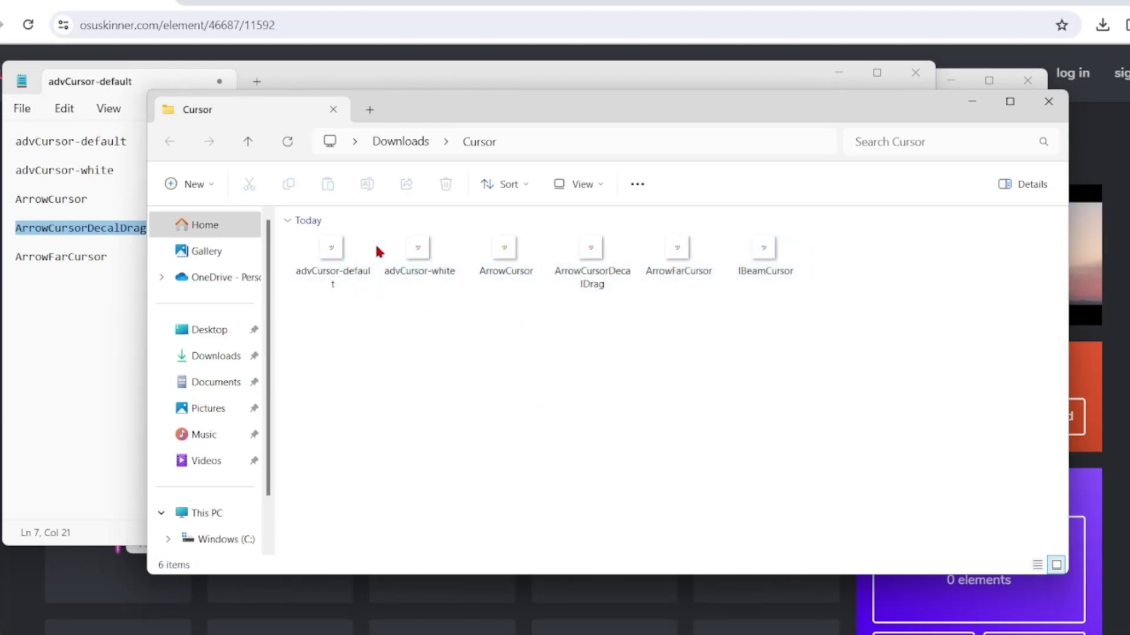
left_click(458, 471)
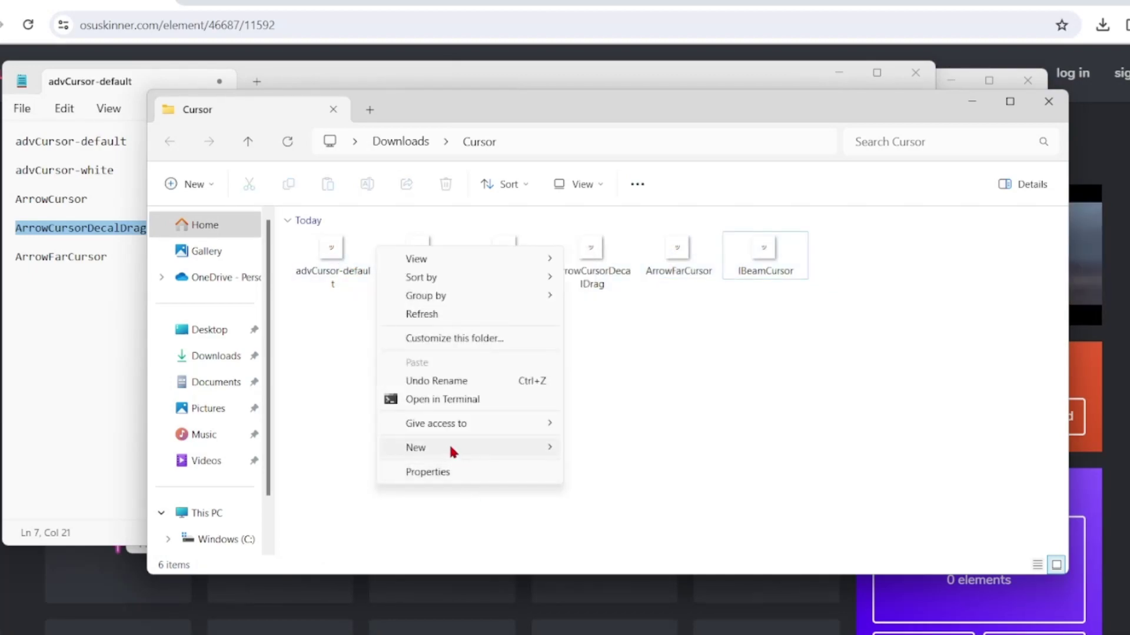
left_click(677, 404)
left_click_drag(821, 257, 321, 259)
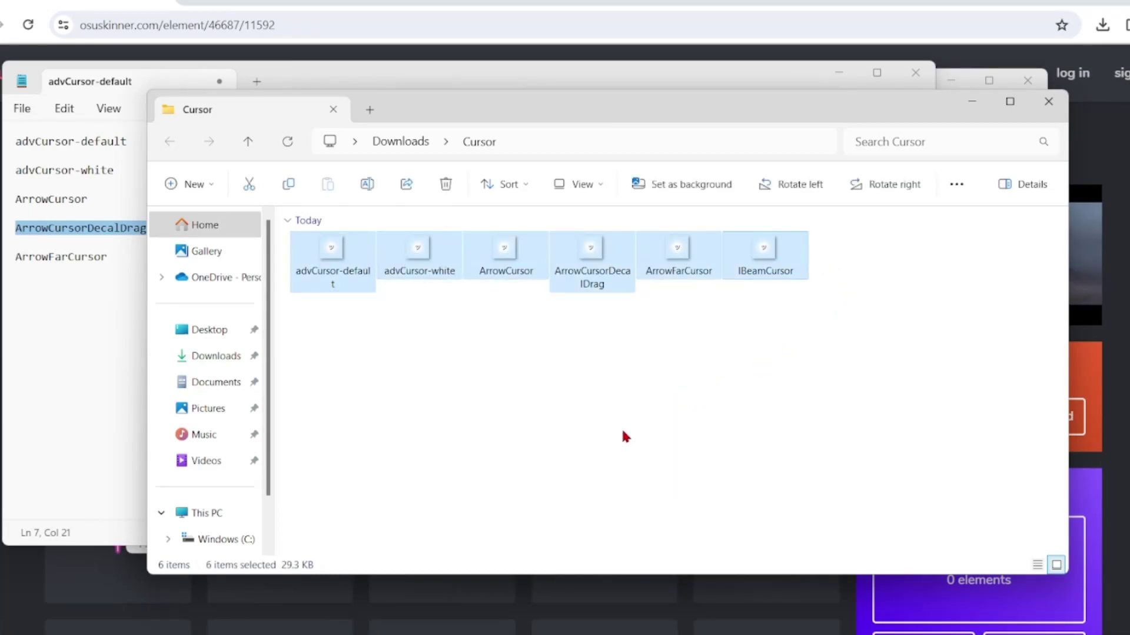
right_click(601, 272)
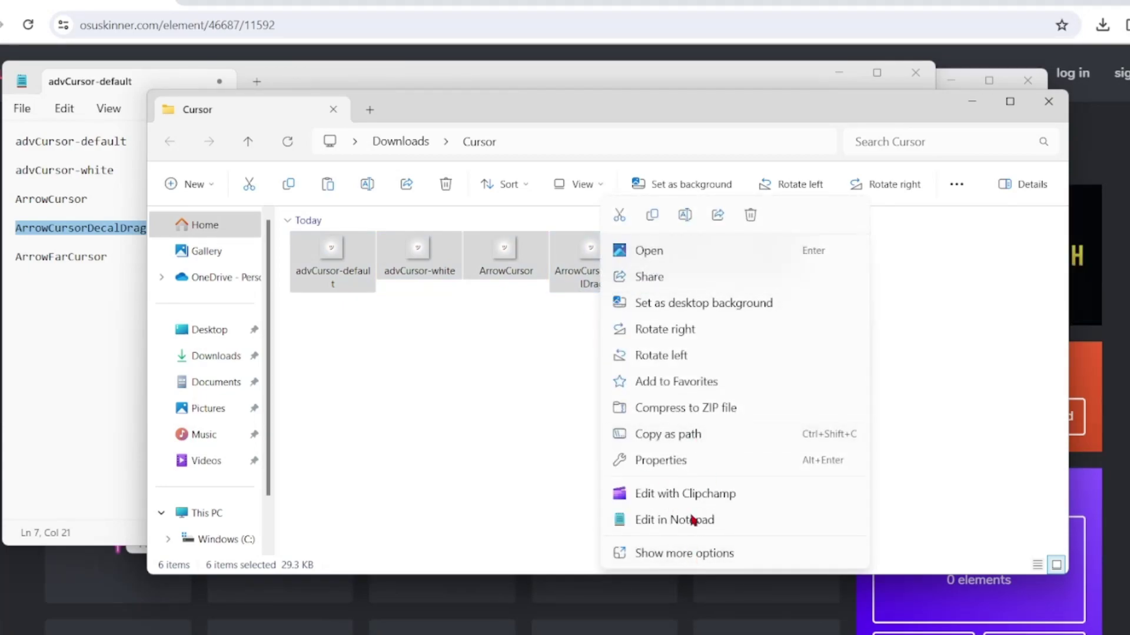
left_click(695, 554)
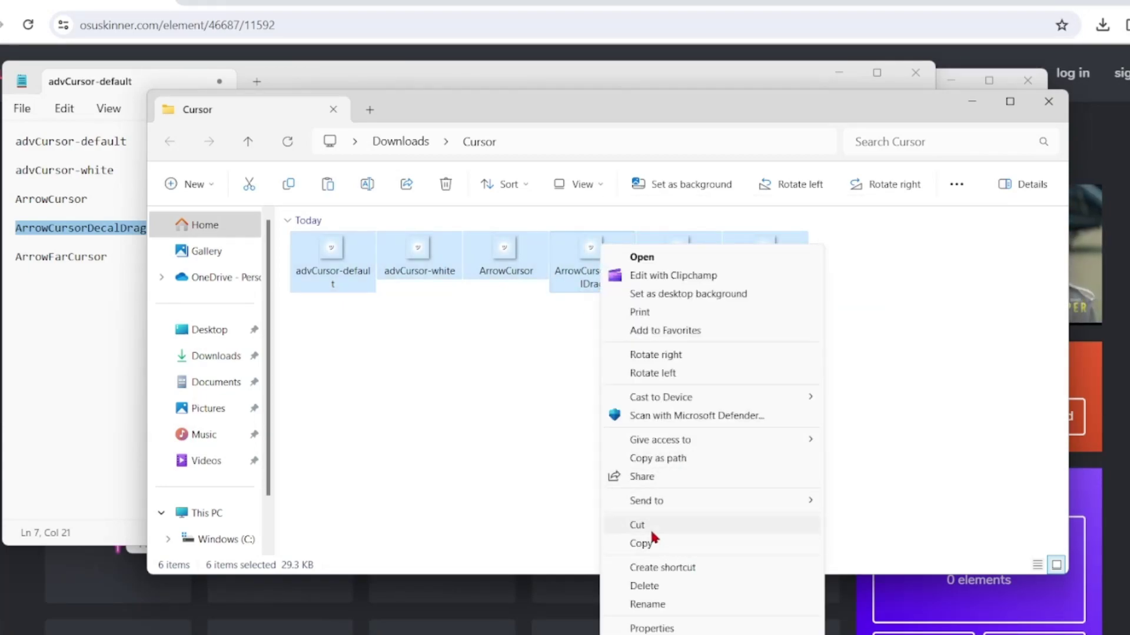
left_click(651, 545)
left_click(598, 433)
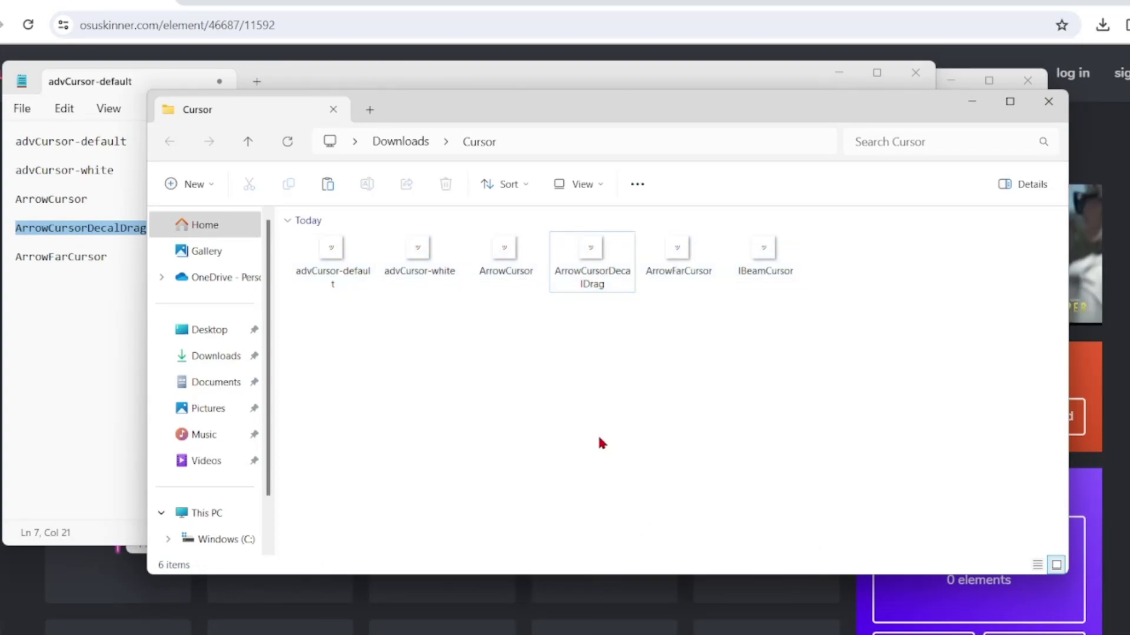
- Search Windows for 'roblox player' and open the Roblox Player shortcut's file location
key("super")
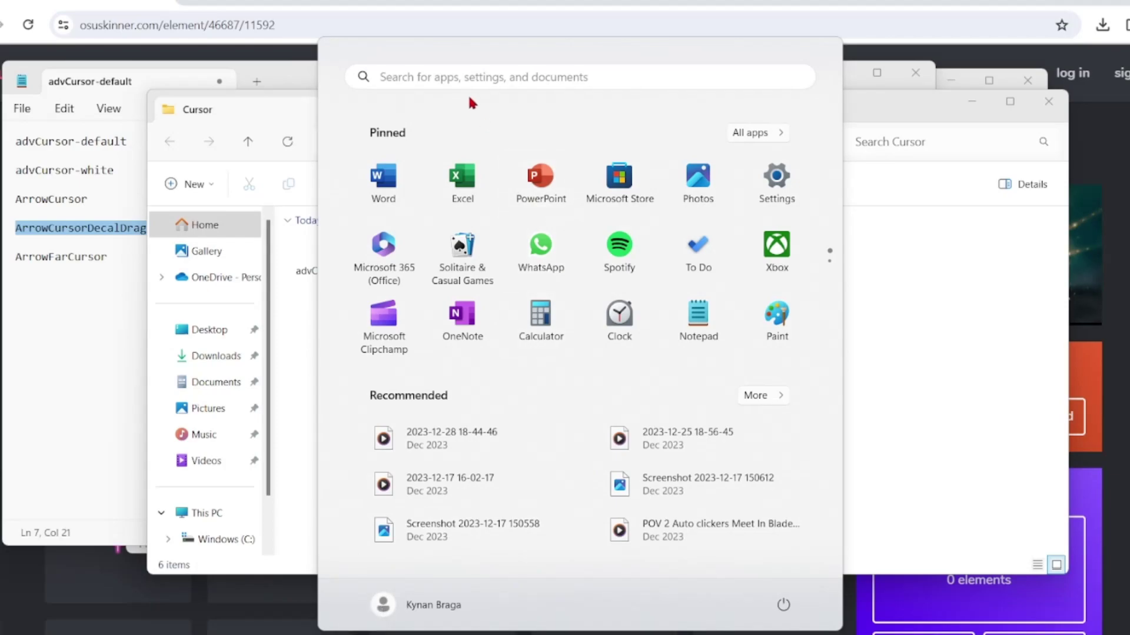
left_click(453, 81)
type("roblo")
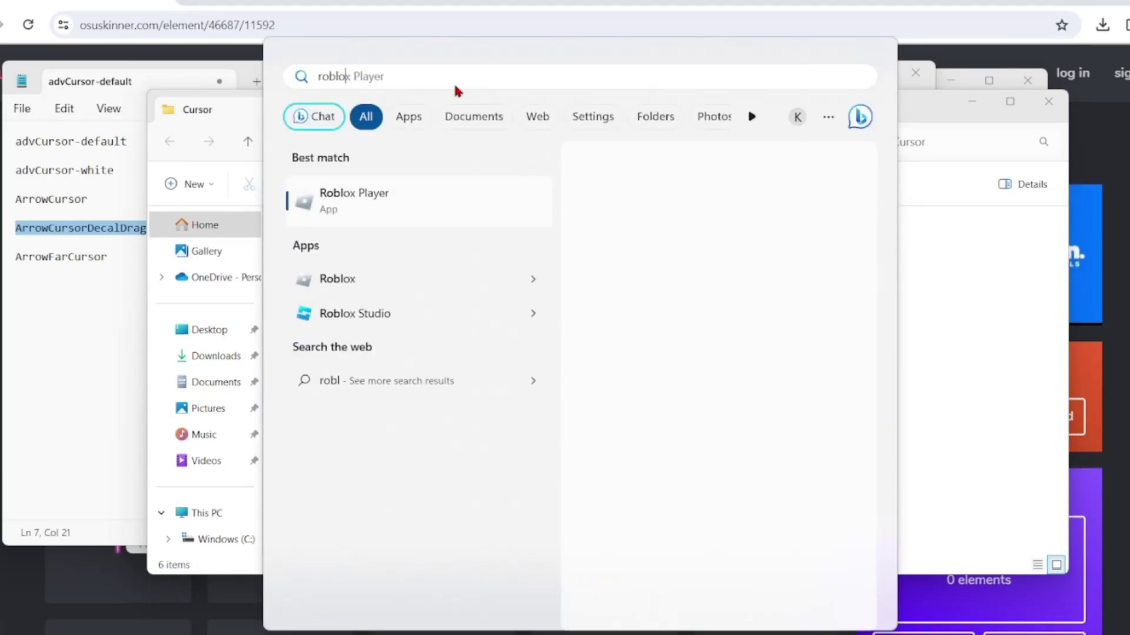
type("x player")
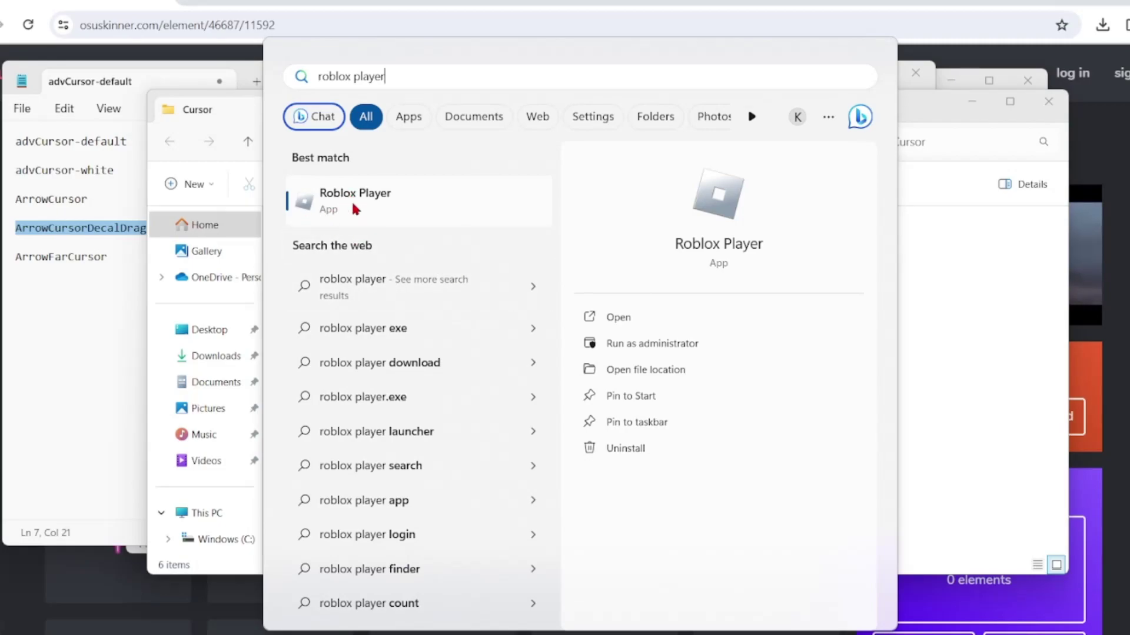
left_click(636, 372)
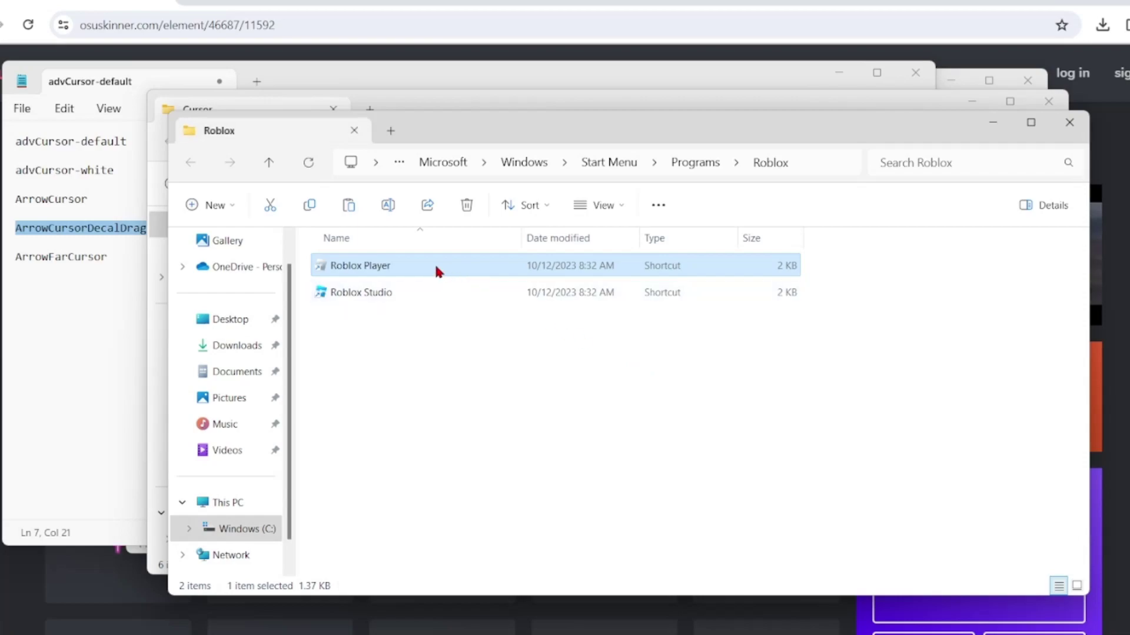
- Go to the Roblox Player install folder and open content > textures
right_click(437, 272)
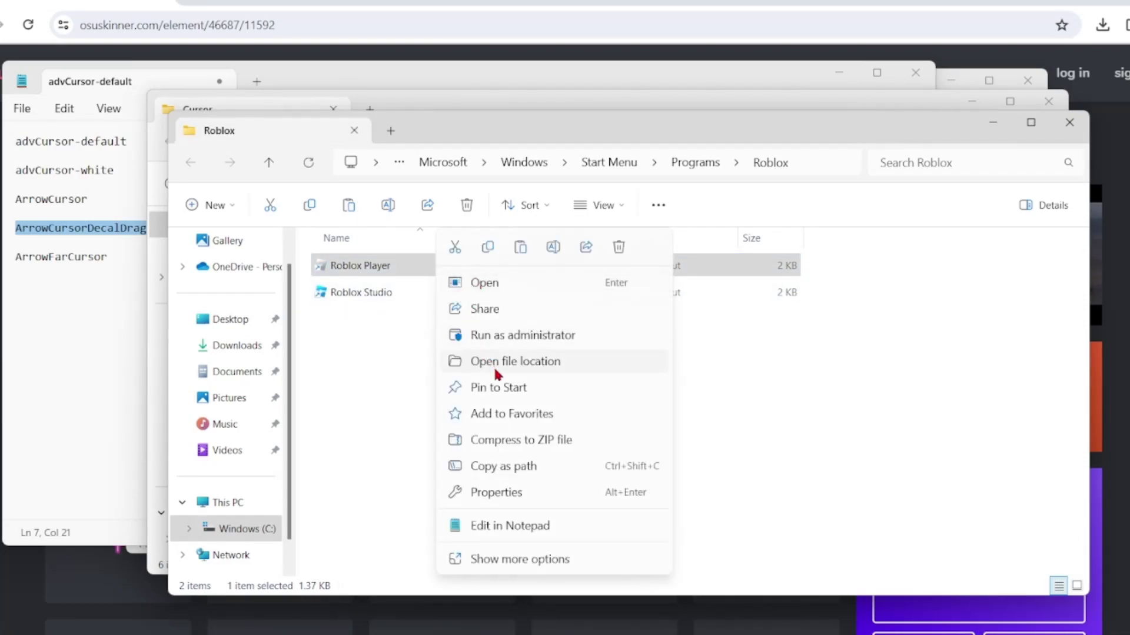
left_click(396, 301)
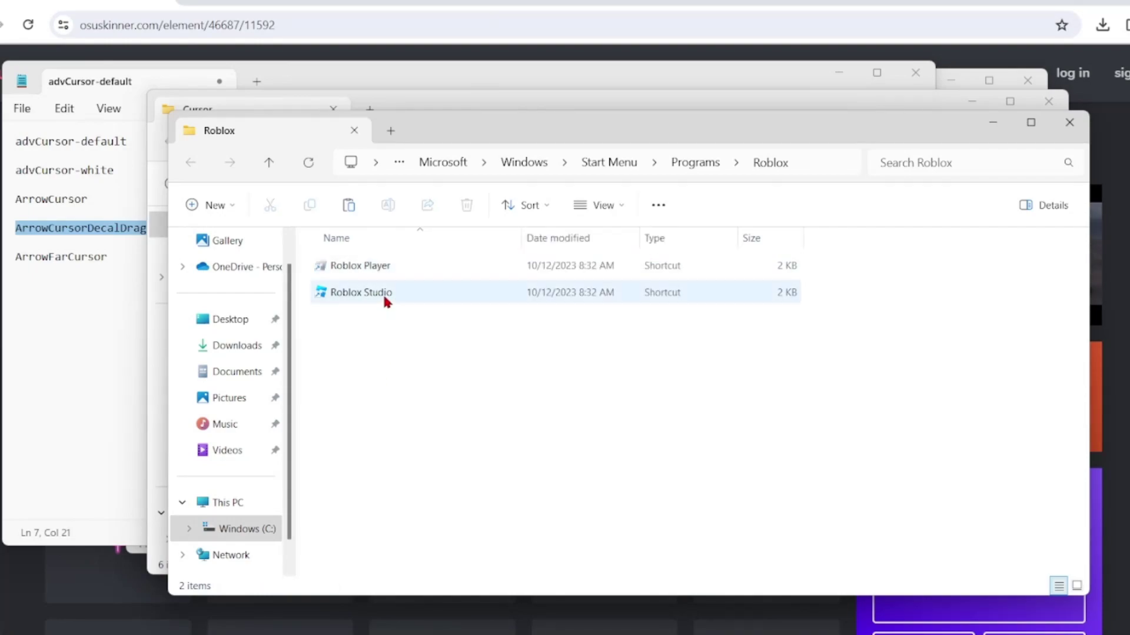
left_click(394, 275)
right_click(395, 274)
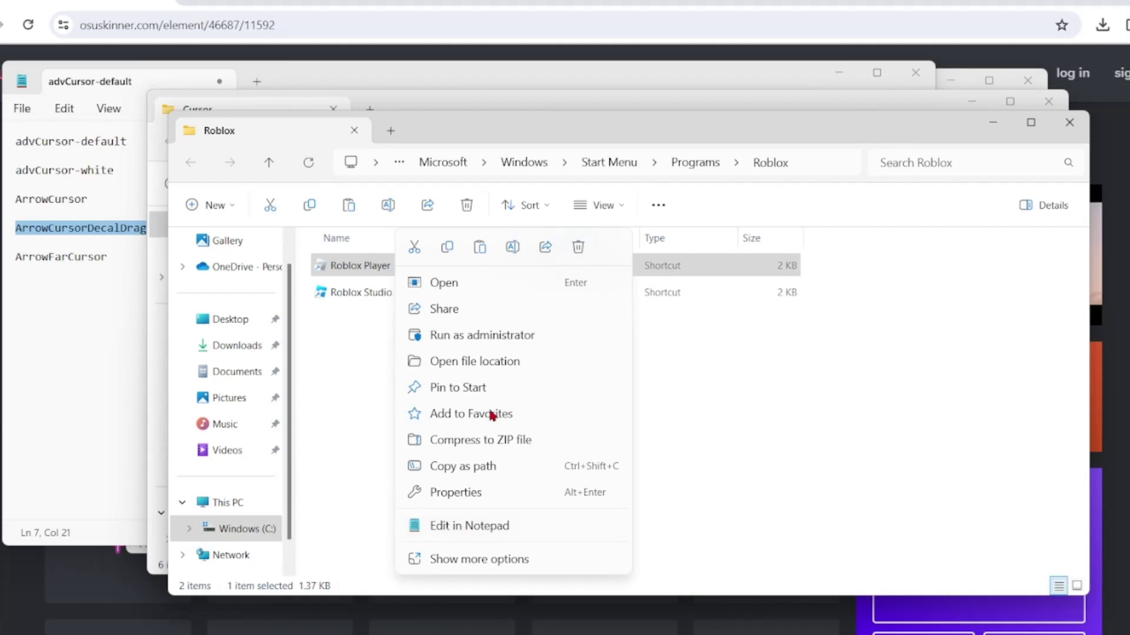
left_click(475, 368)
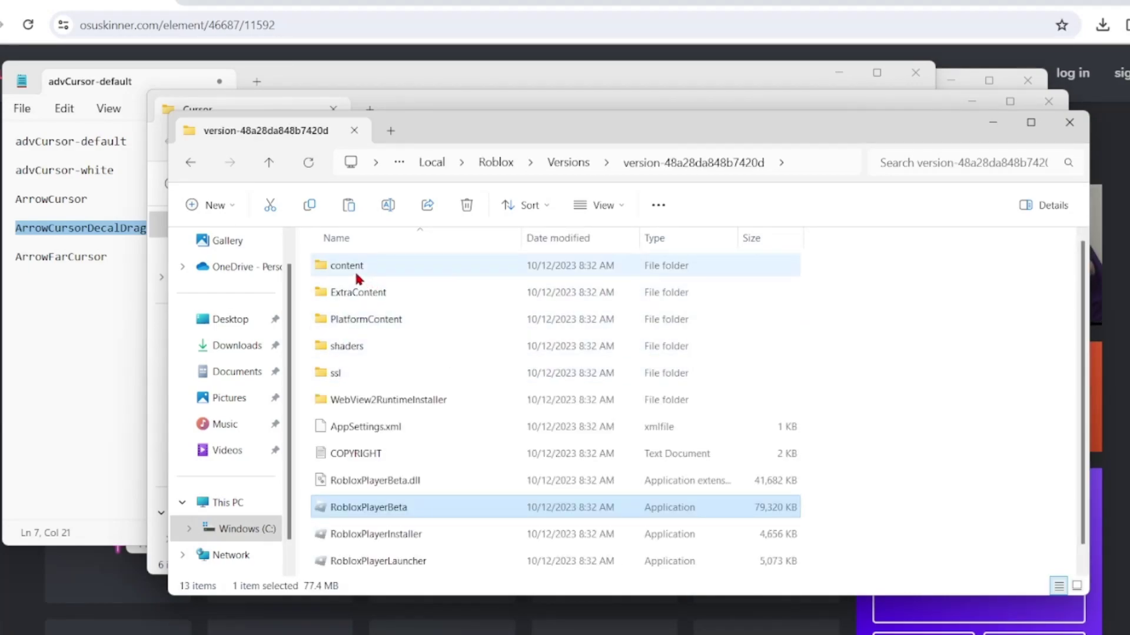
double_click(421, 276)
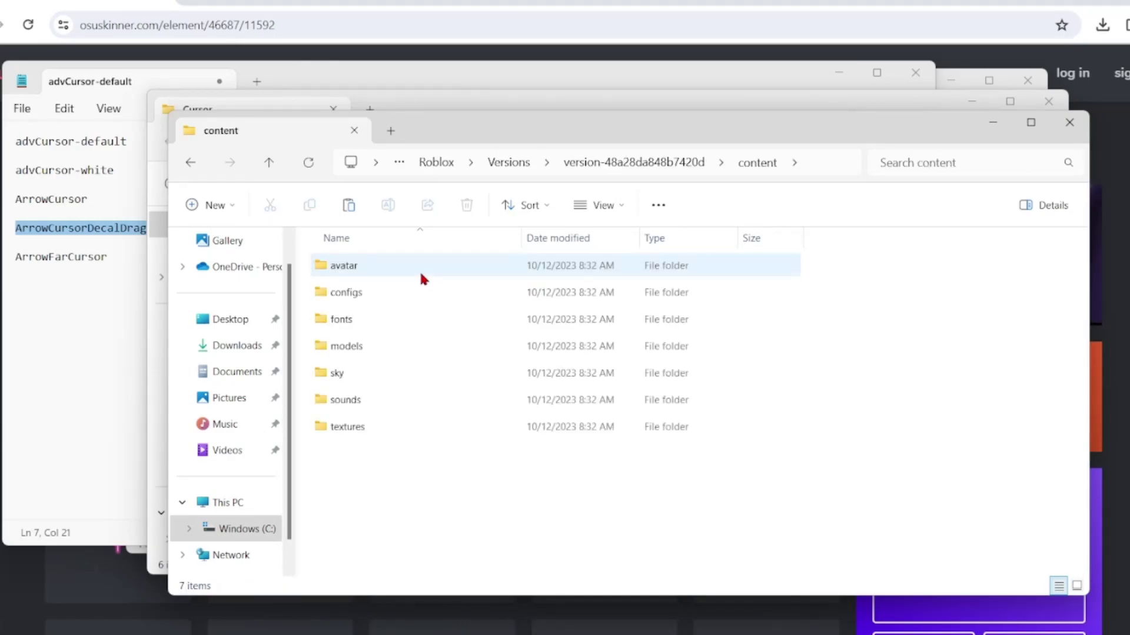
left_click(378, 436)
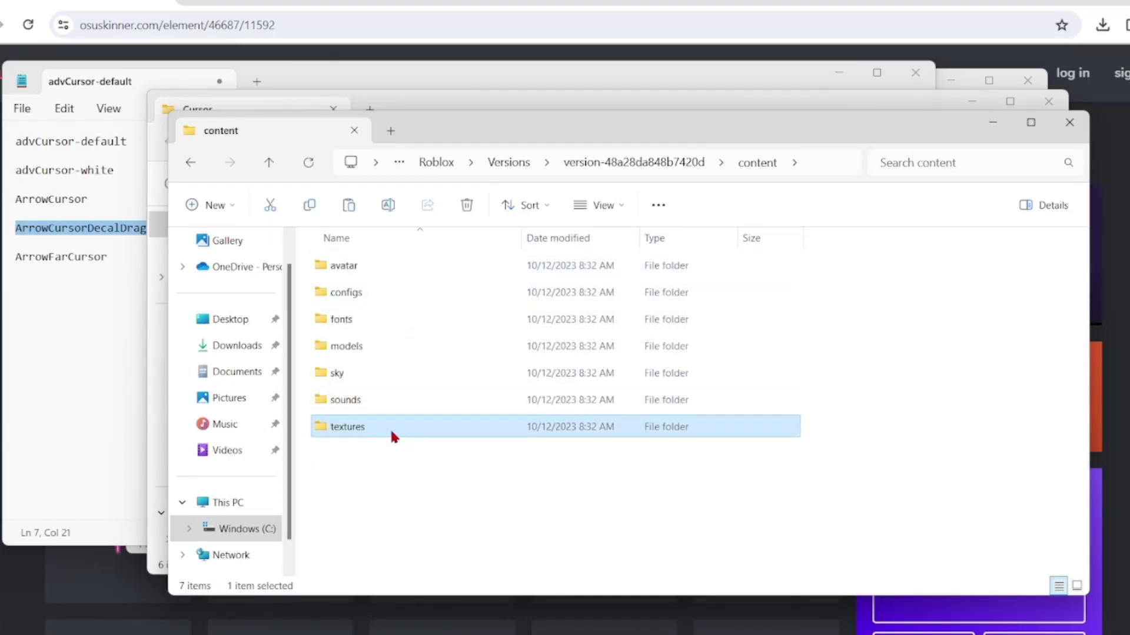
double_click(391, 432)
- Search the textures folder for 'cursors' and open the Cursors folder
scroll(445, 394, "down", 5)
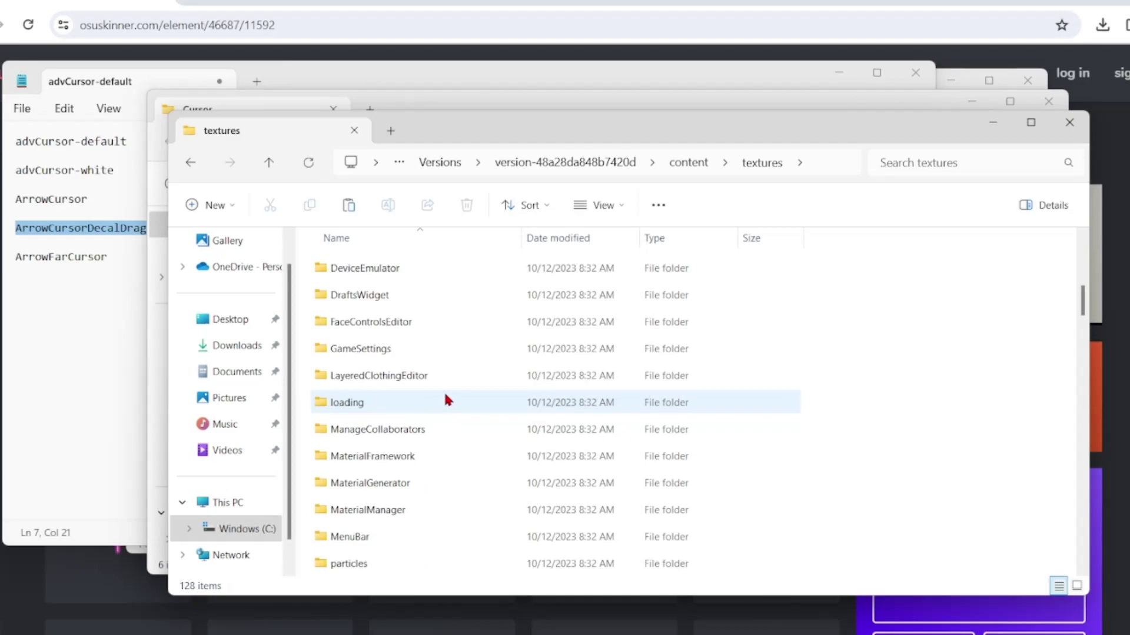
scroll(445, 400, "up", 5)
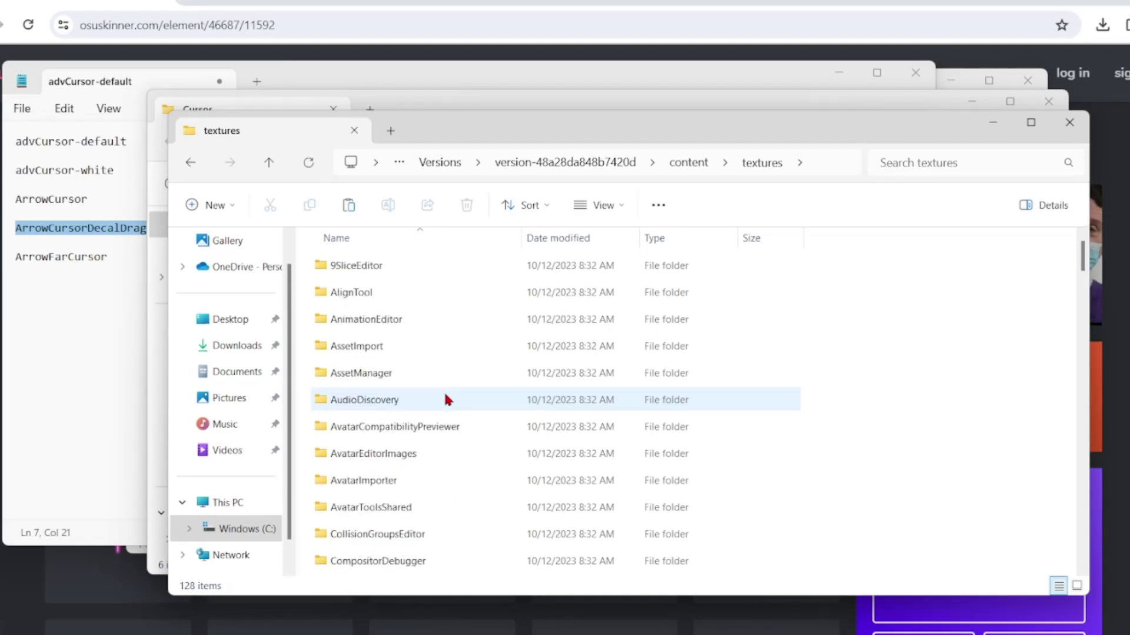
scroll(443, 347, "down", 3)
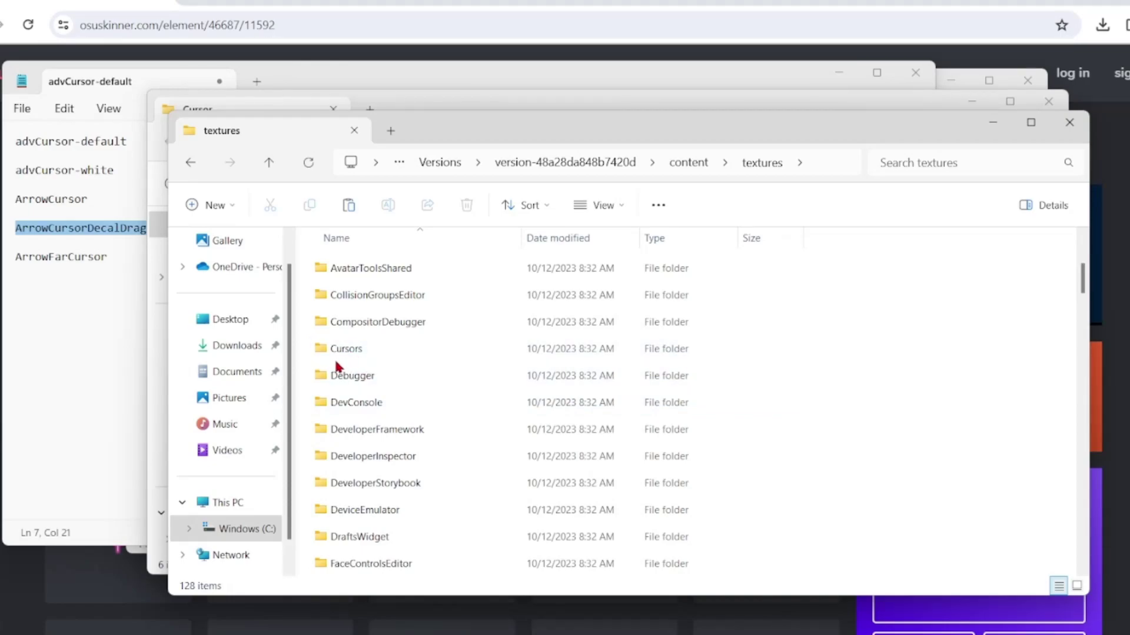
scroll(867, 253, "up", 3)
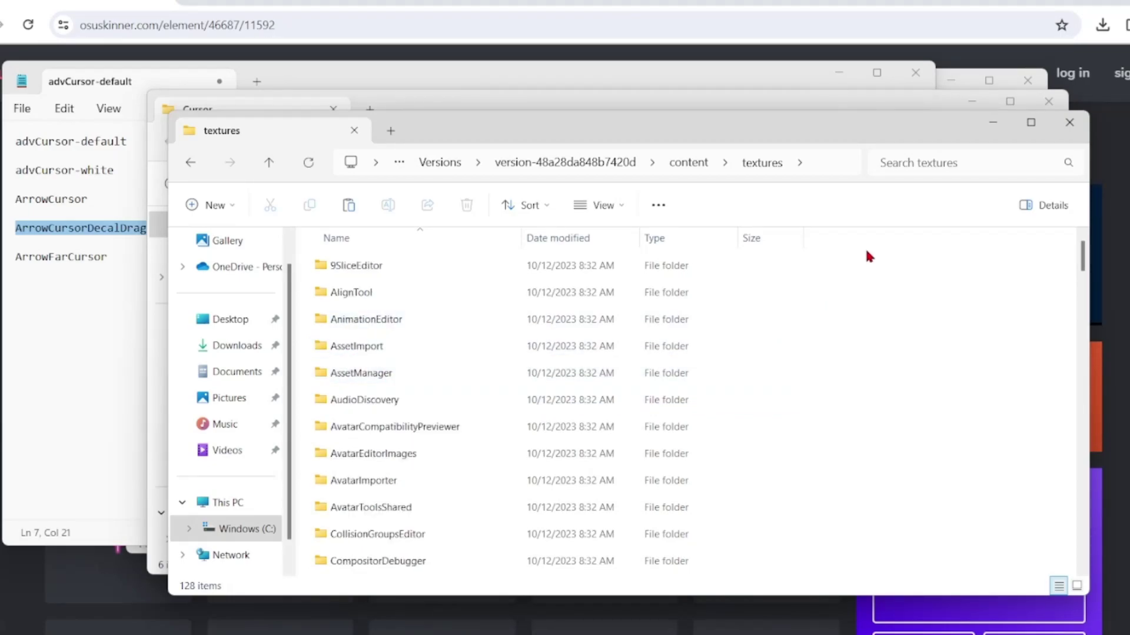
left_click(924, 169)
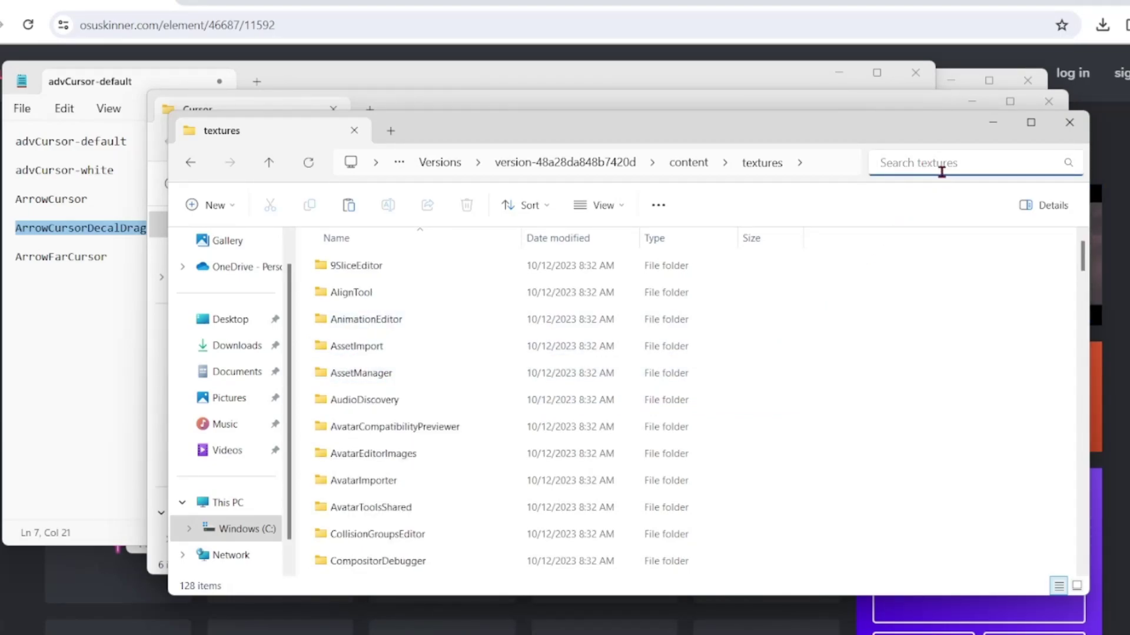
type("curso")
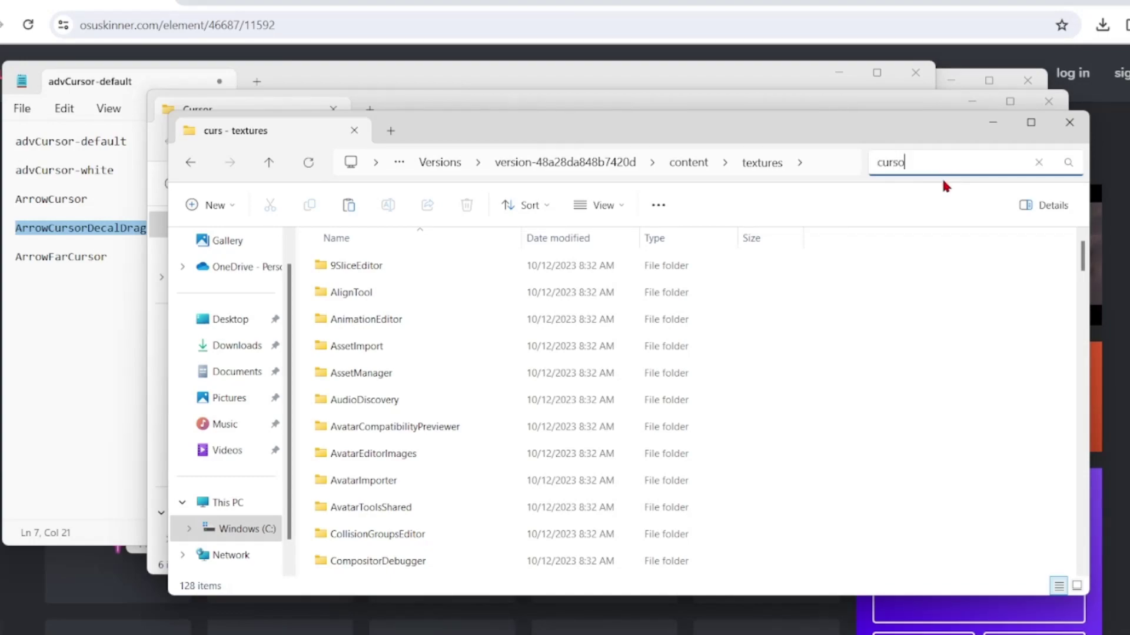
type("rs")
left_click(497, 266)
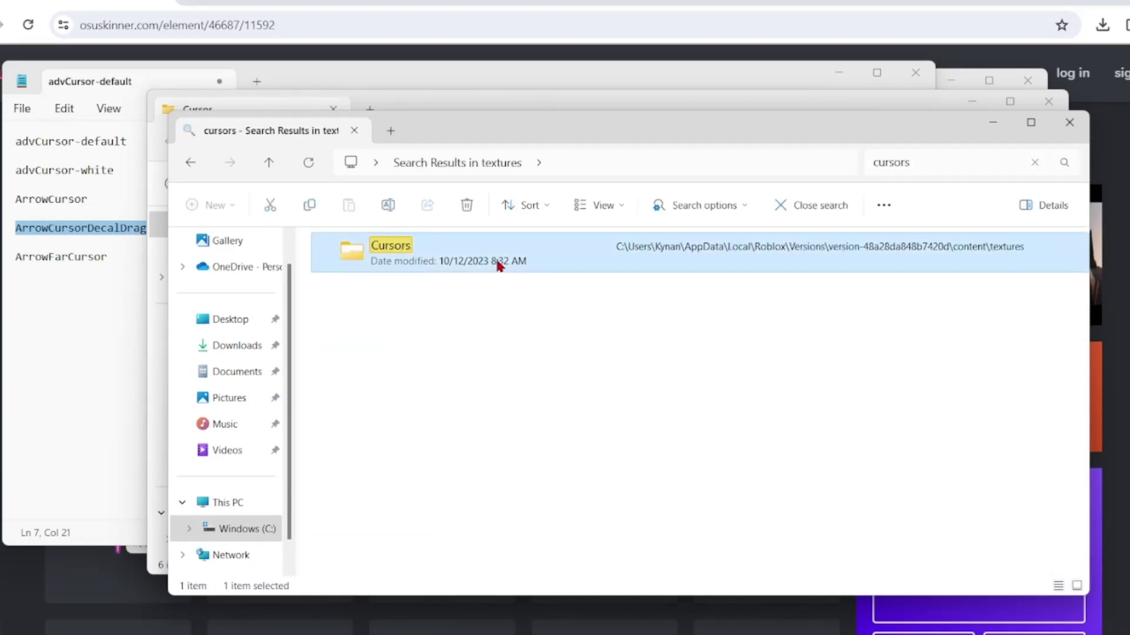
double_click(497, 266)
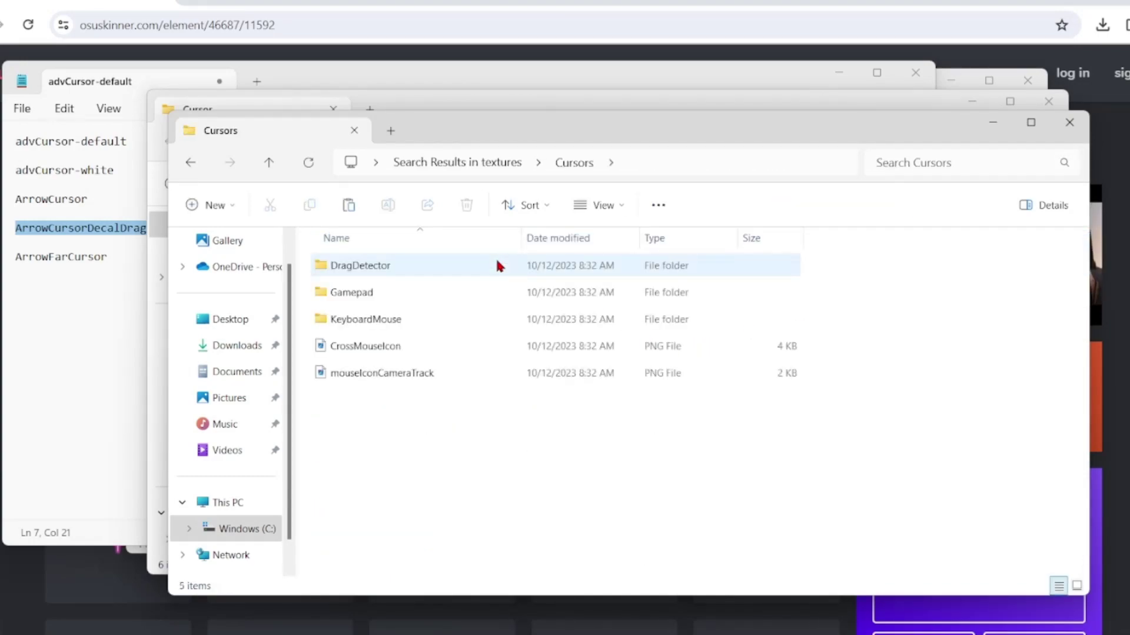
- Switch to Large icons and open the KeyboardMouse folder
left_click(1077, 586)
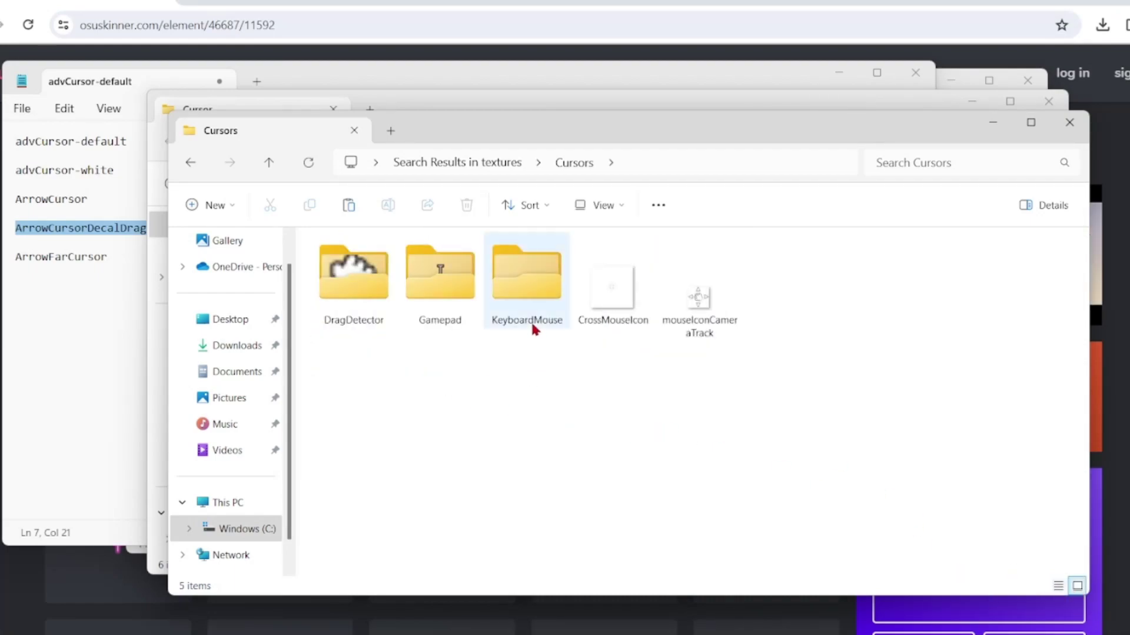
left_click(538, 266)
double_click(536, 264)
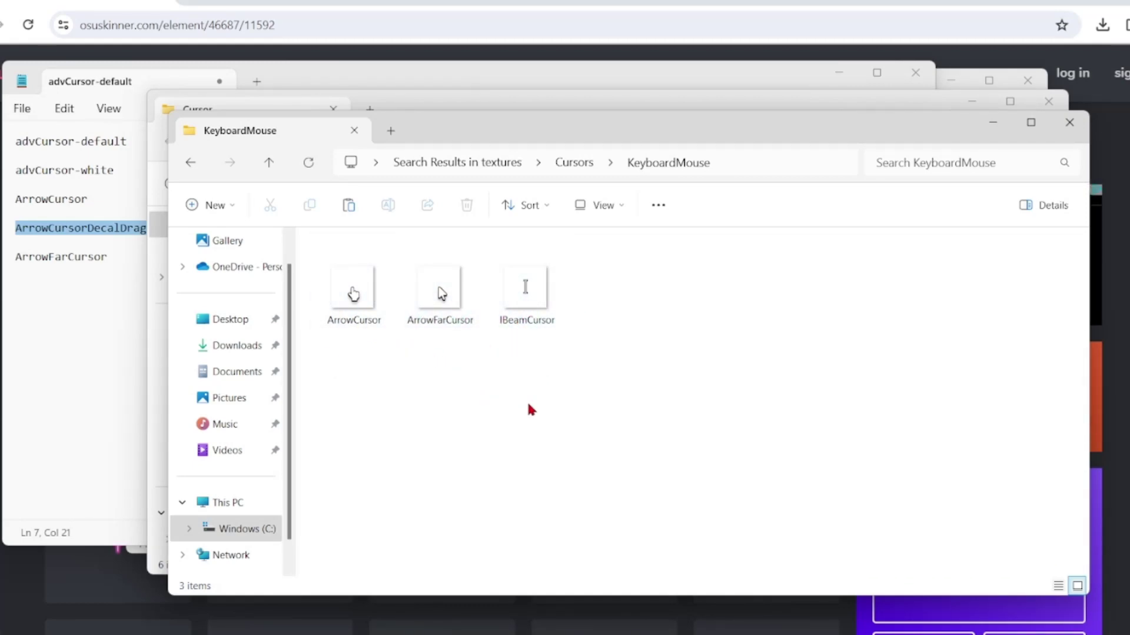
left_click_drag(607, 289, 386, 290)
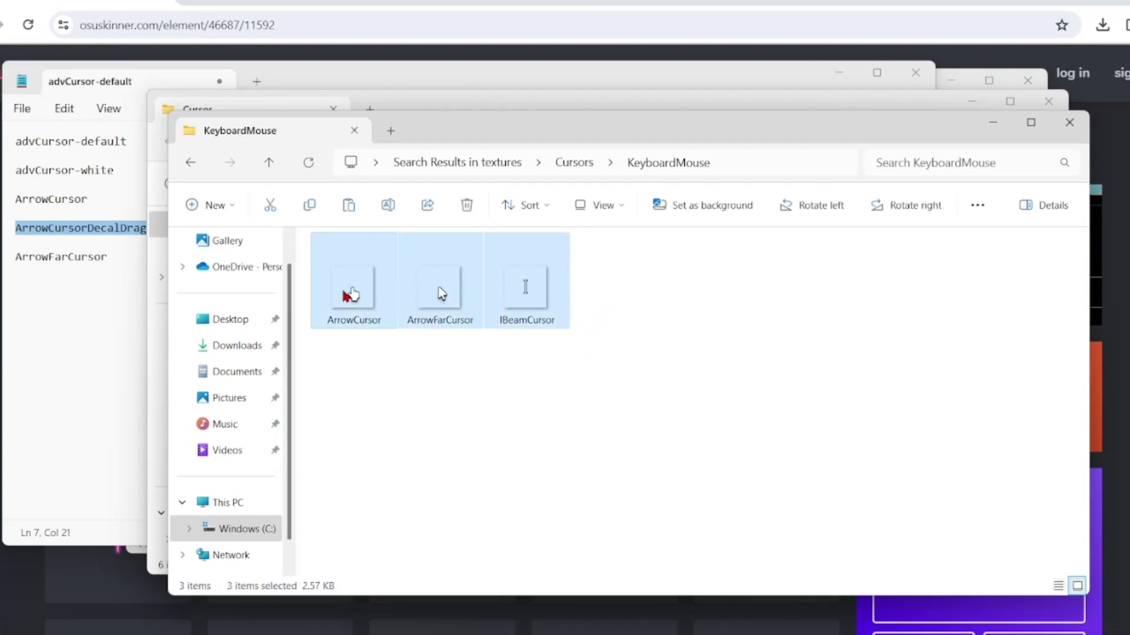
key("alt+Left")
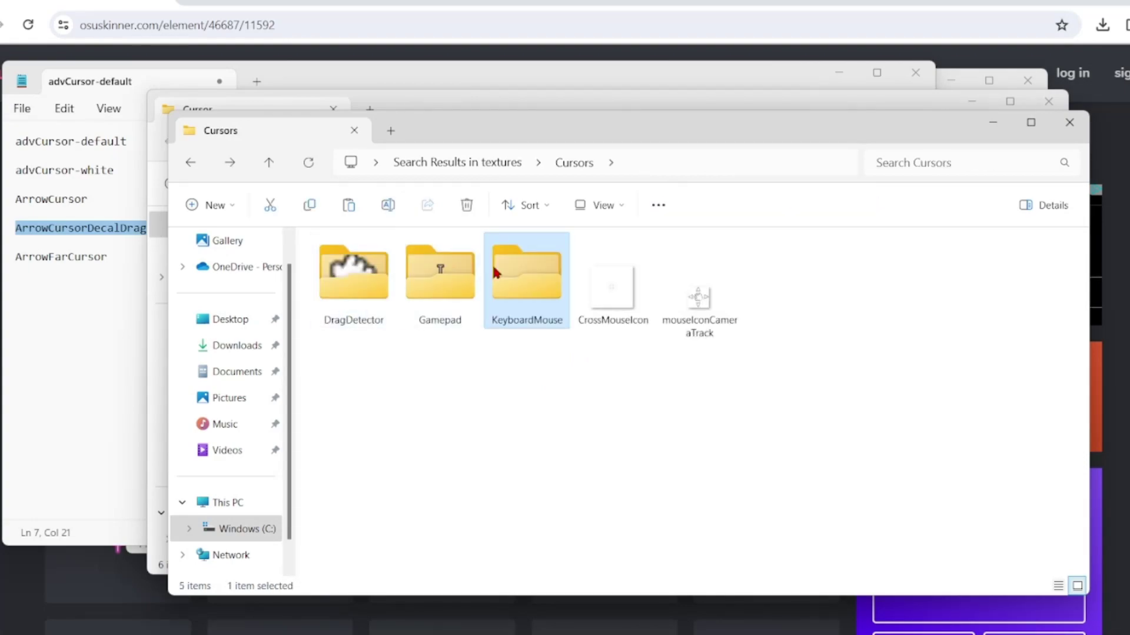
double_click(527, 276)
- Delete the three default cursor files and paste in the six new cursor images
left_click_drag(599, 296, 353, 292)
right_click(454, 289)
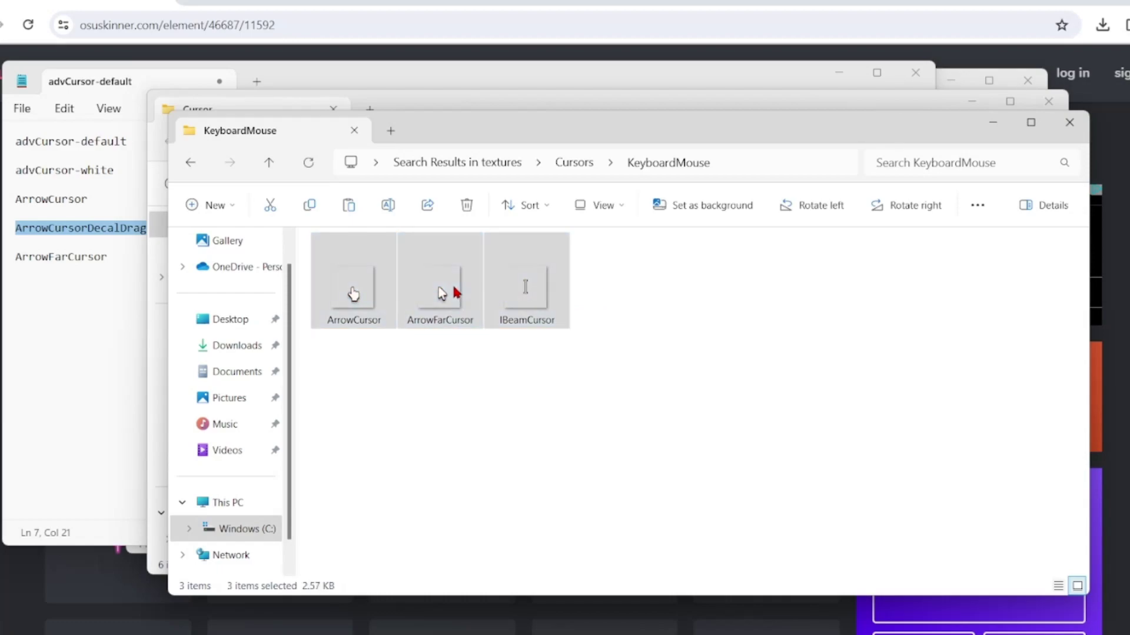
left_click(526, 564)
left_click(505, 586)
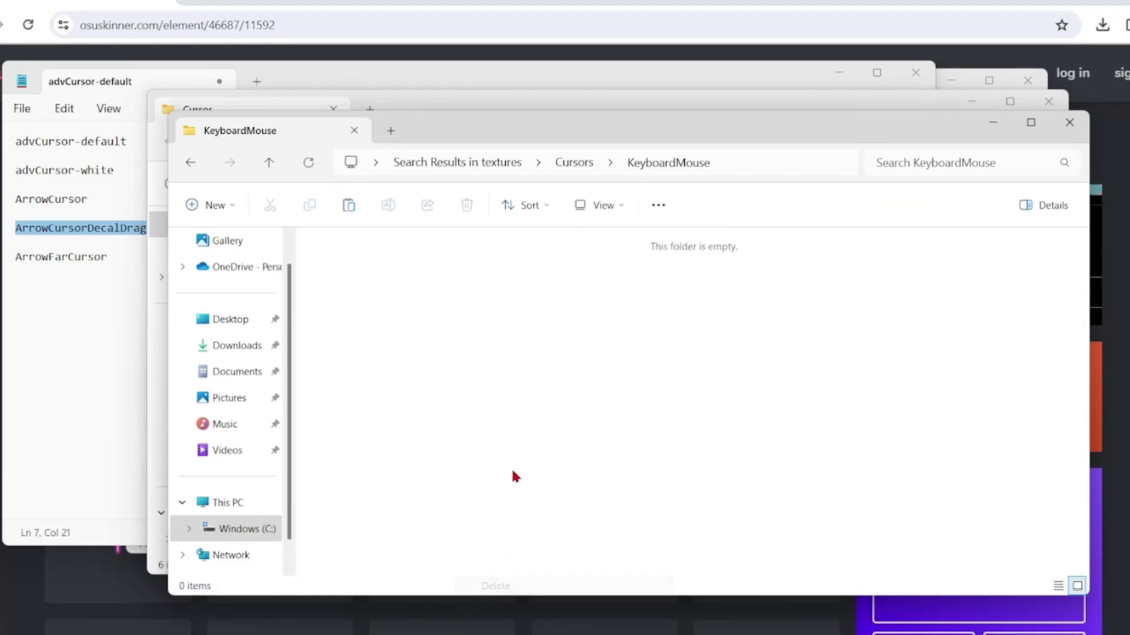
key("ctrl+v")
left_click(598, 414)
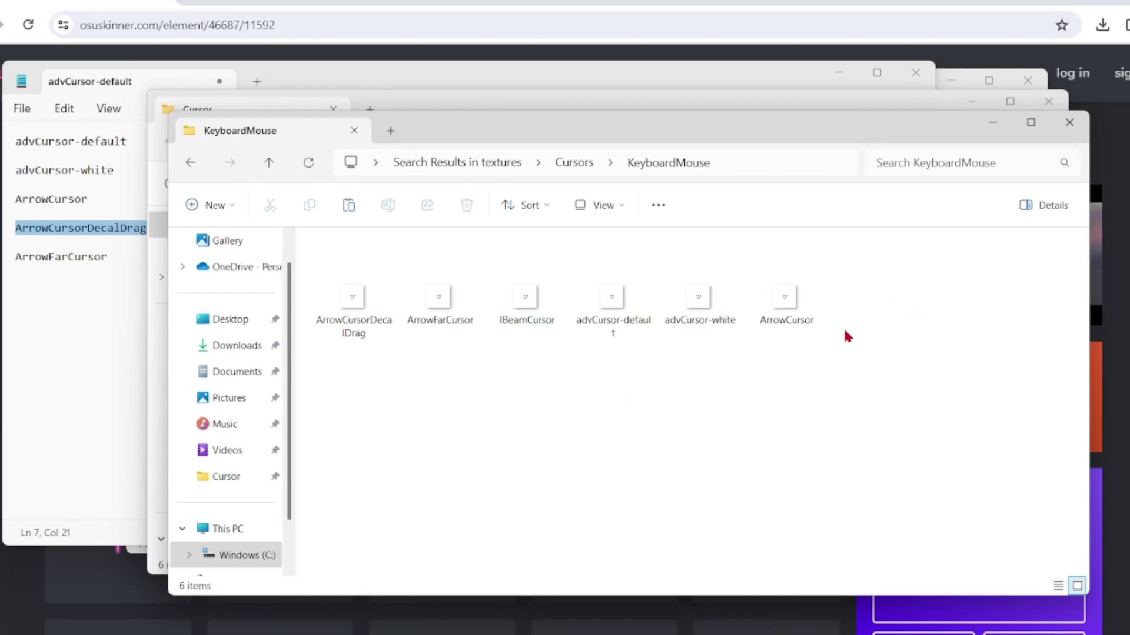
- Close the KeyboardMouse, cursor download folders and Notepad windows
left_click(1069, 122)
left_click(1048, 102)
left_click(915, 73)
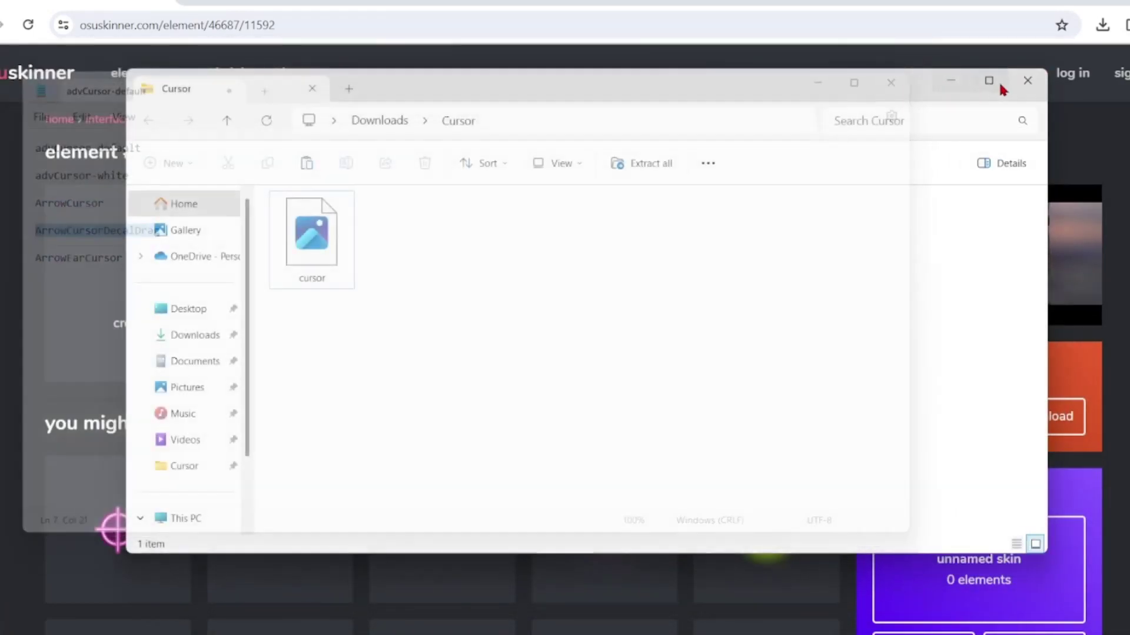
left_click(1027, 88)
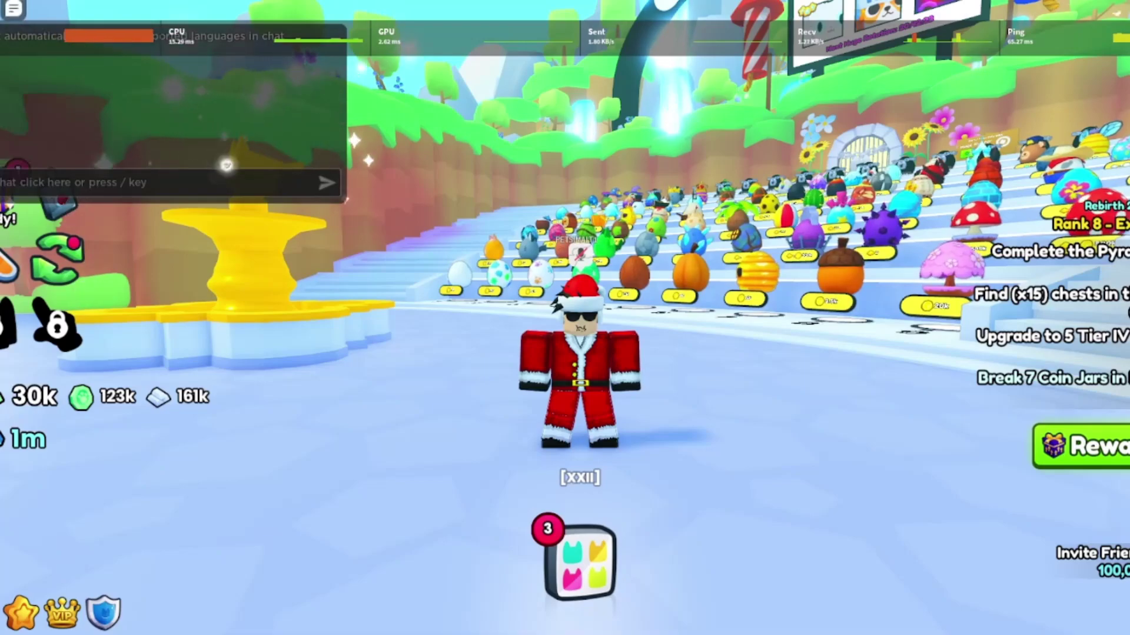
- Walk the avatar across the snow toward the village to check the custom cursor
key("d")
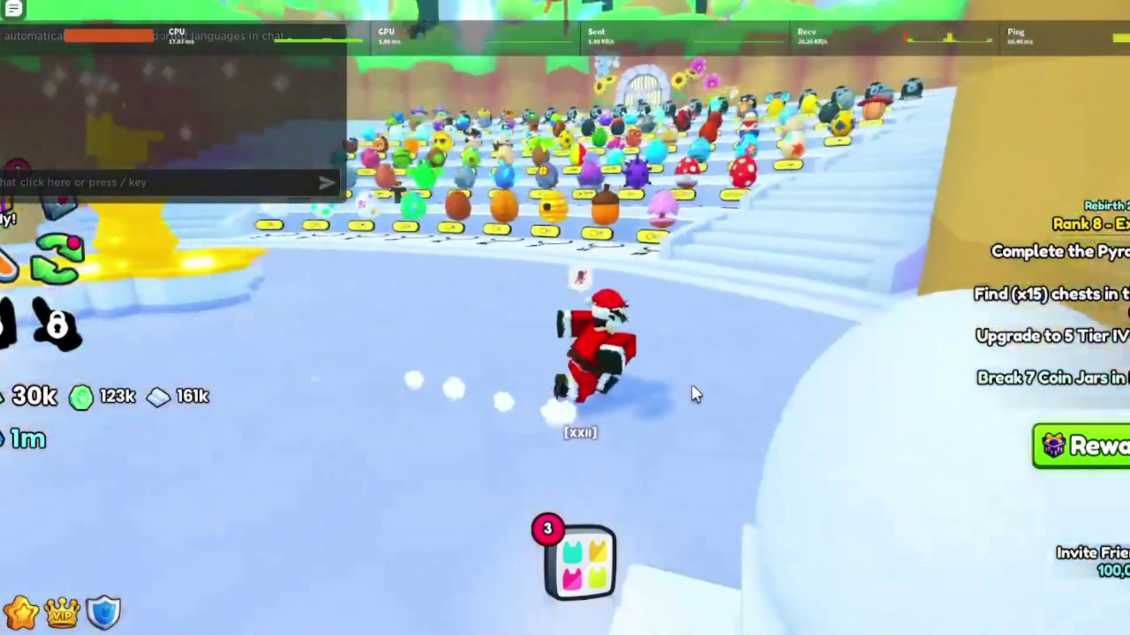
key("s")
scroll(683, 392, "up", 3)
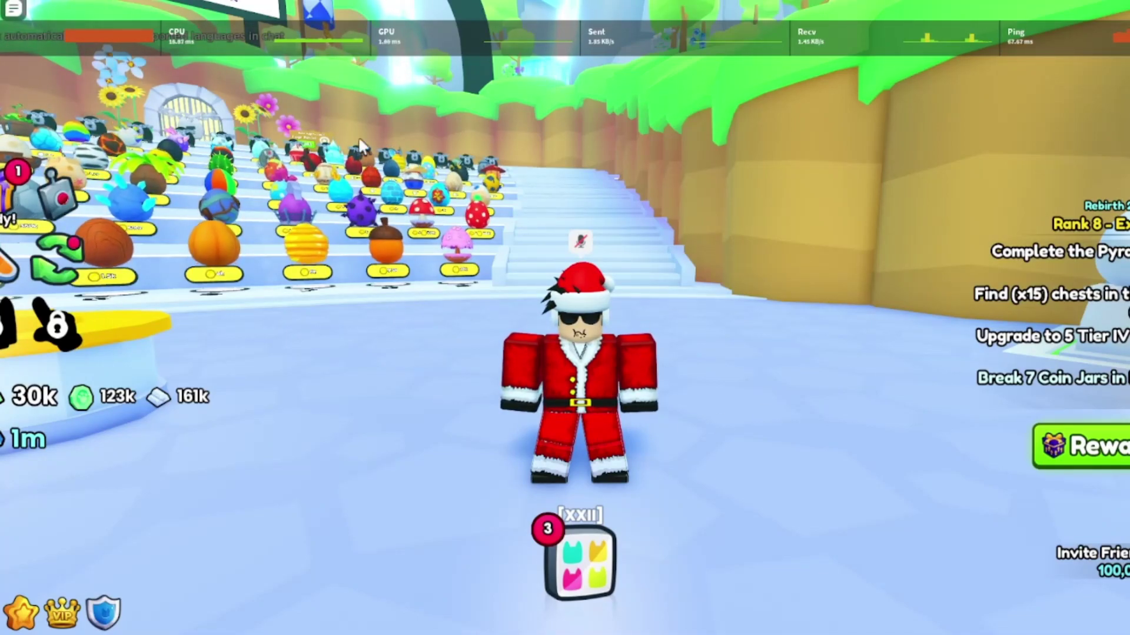
mouse_move(230, 187)
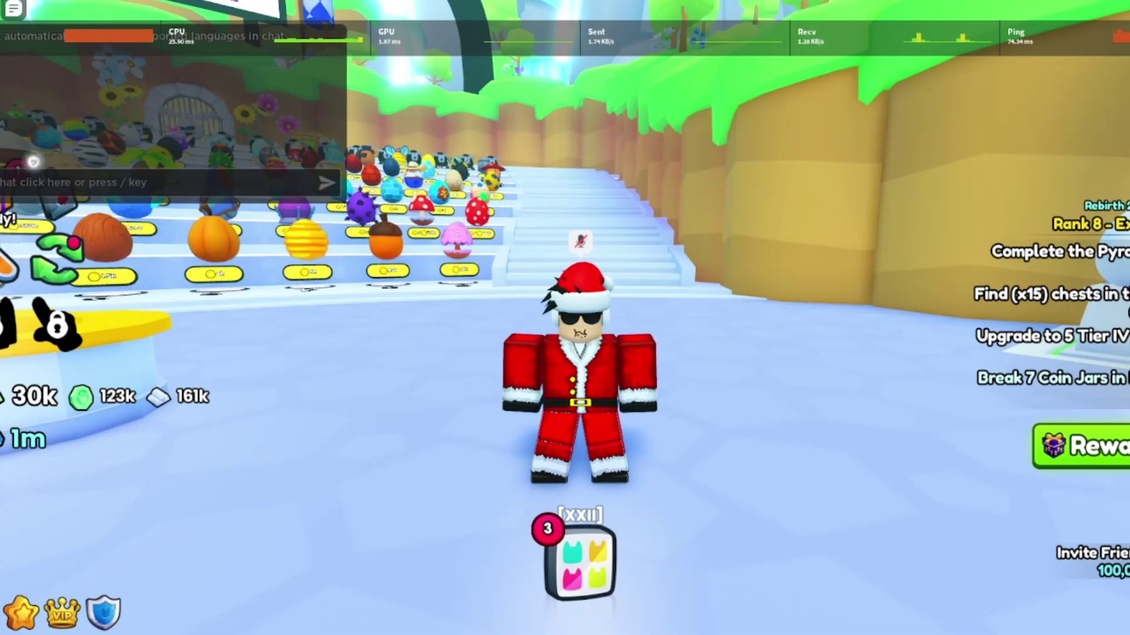
key("s")
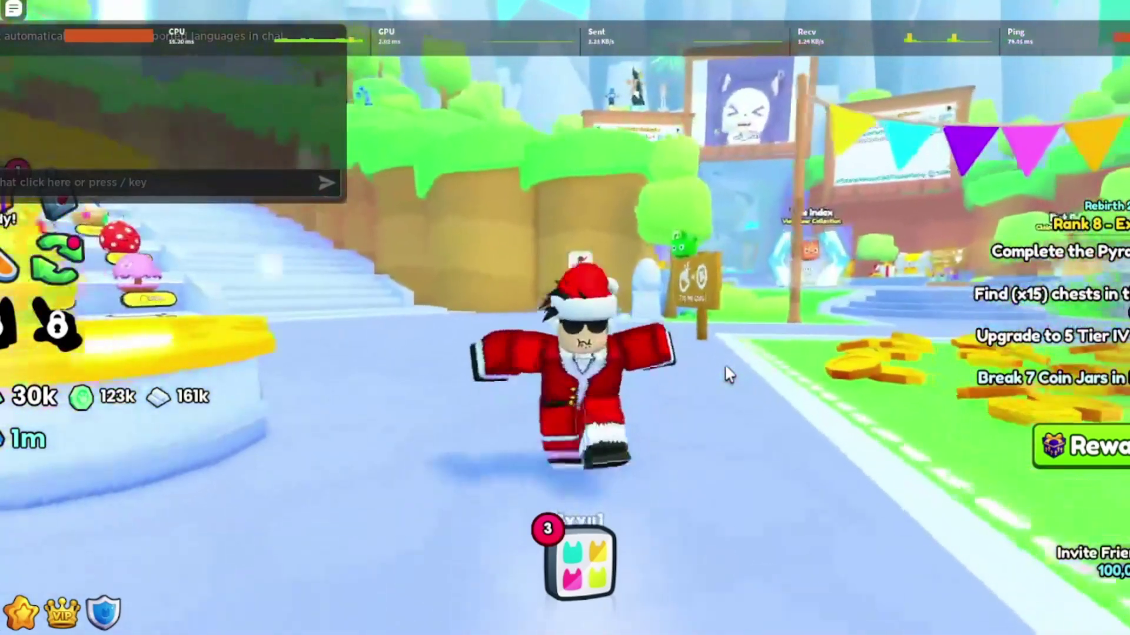
scroll(728, 374, "up", 5)
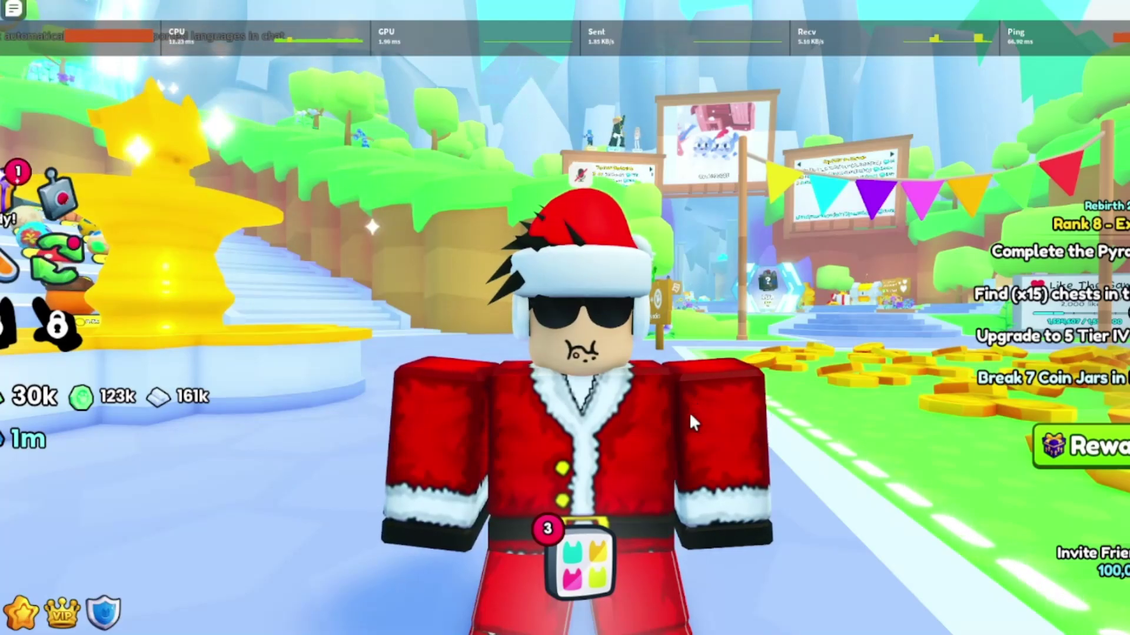
scroll(688, 423, "down", 5)
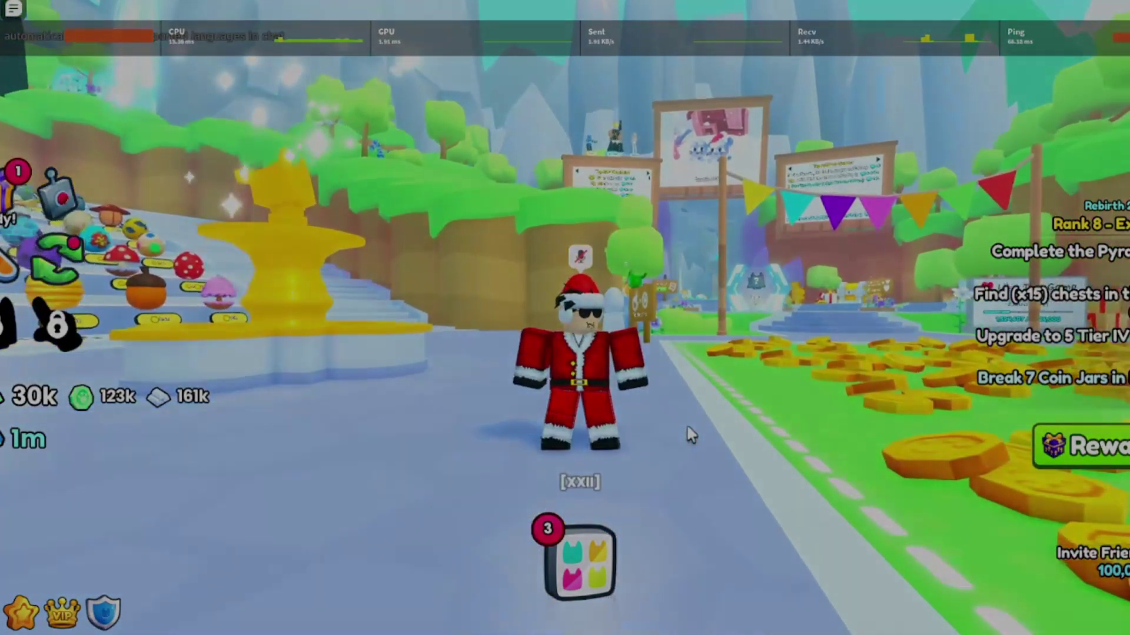